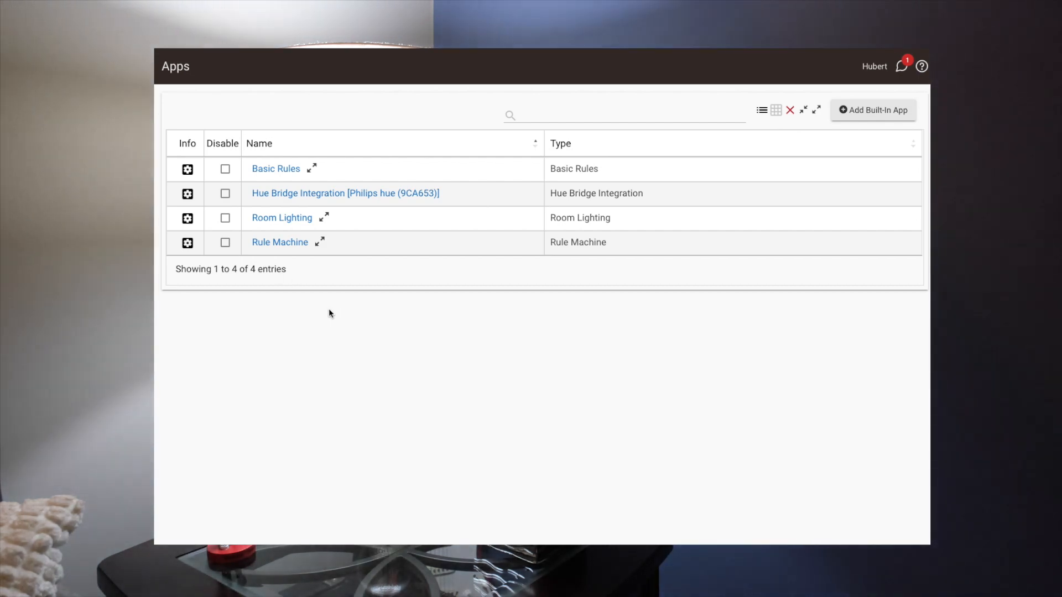
Create a new Rule Machine rule named "Away from home living room".
click(282, 244)
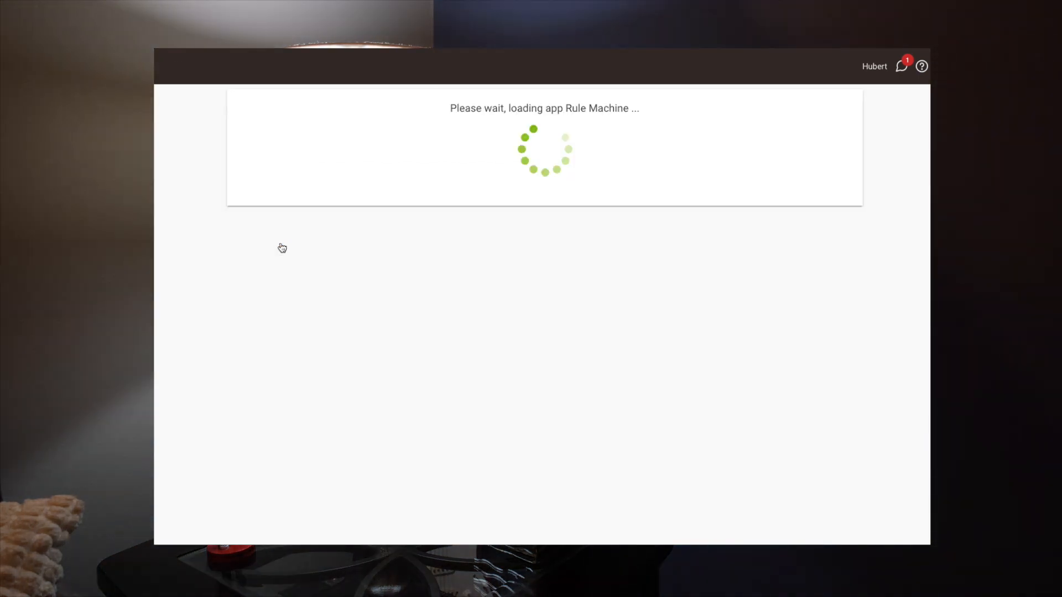
click(396, 185)
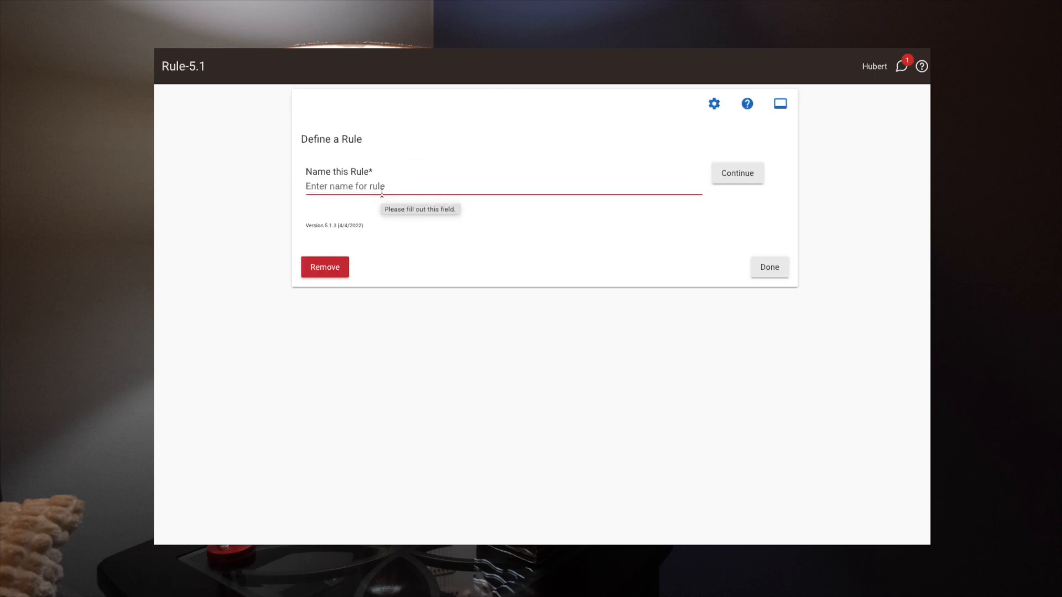
text(L)
key(BackSpace)
text(Away from home living room)
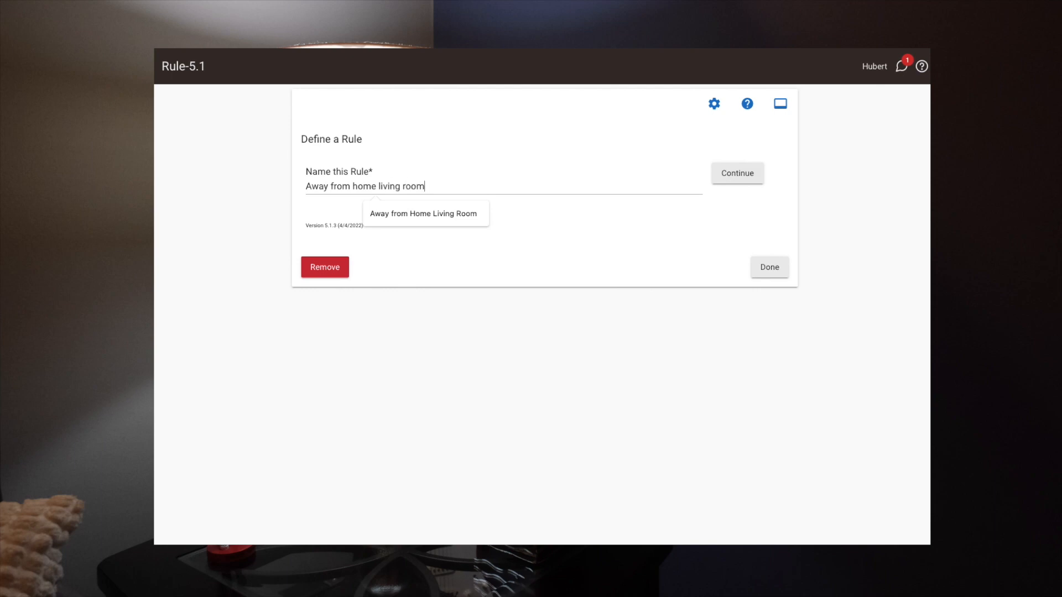
click(736, 174)
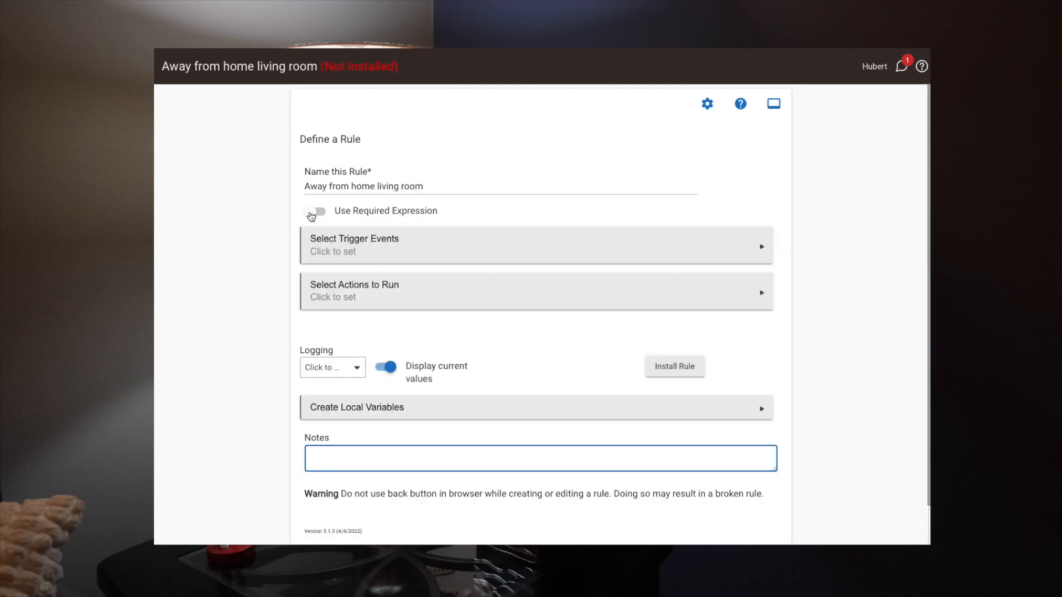
Enable a required expression for the rule and define it with a new condition that the mode is Away.
click(318, 213)
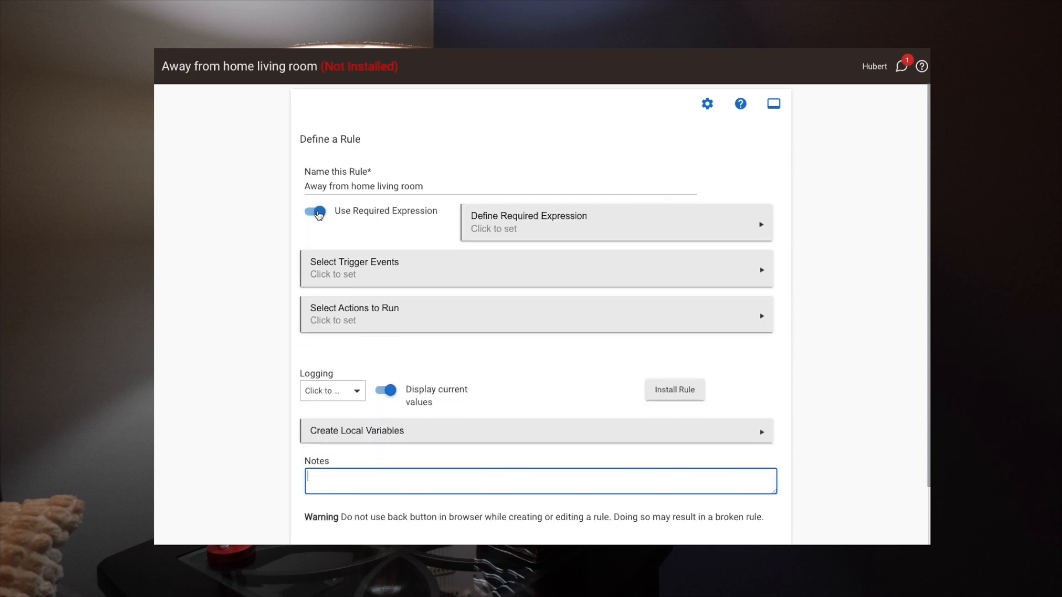
click(525, 223)
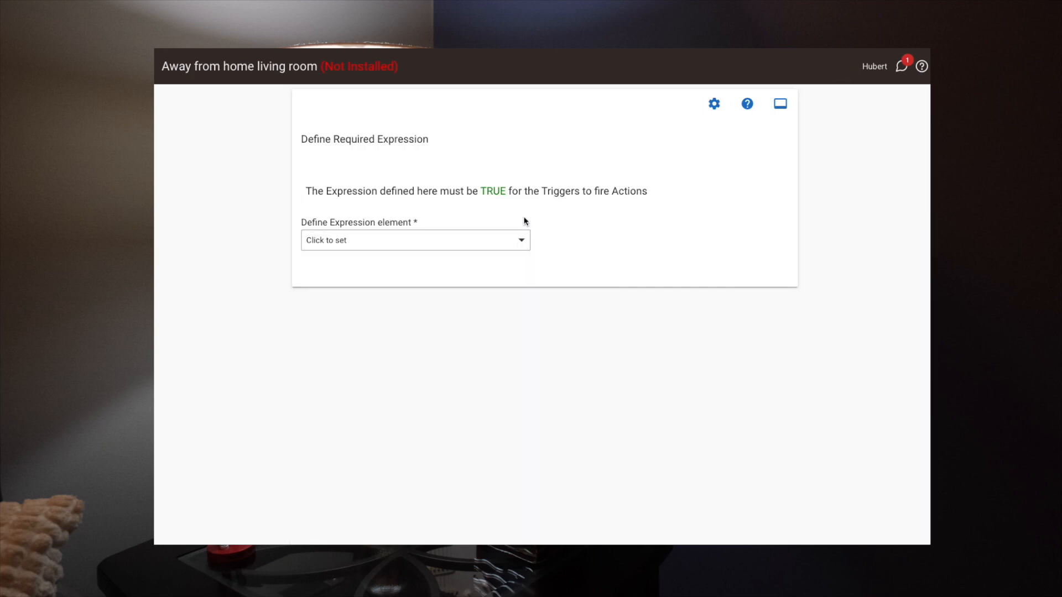
click(454, 239)
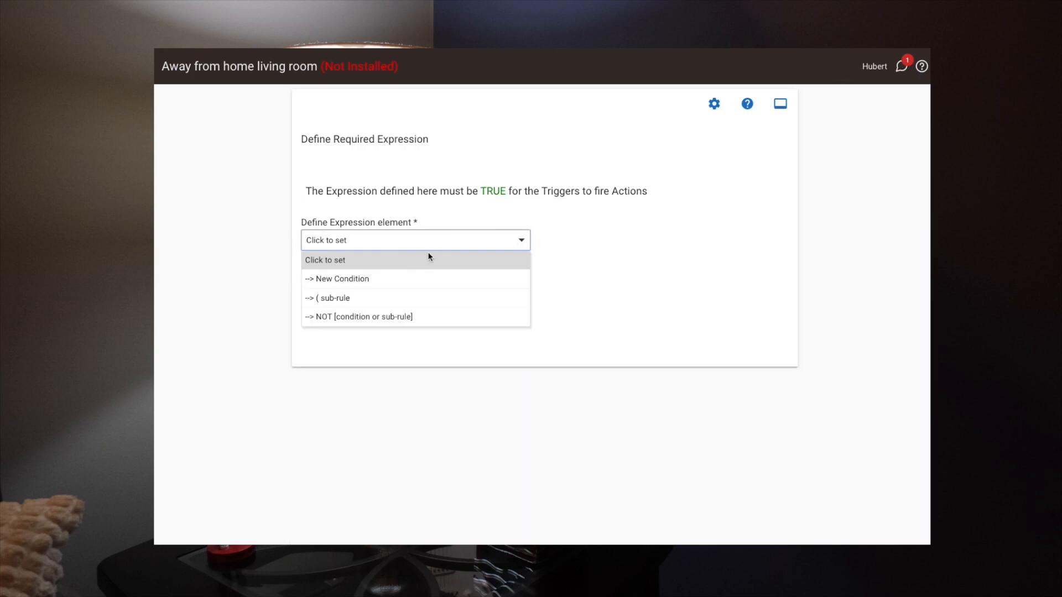
click(335, 280)
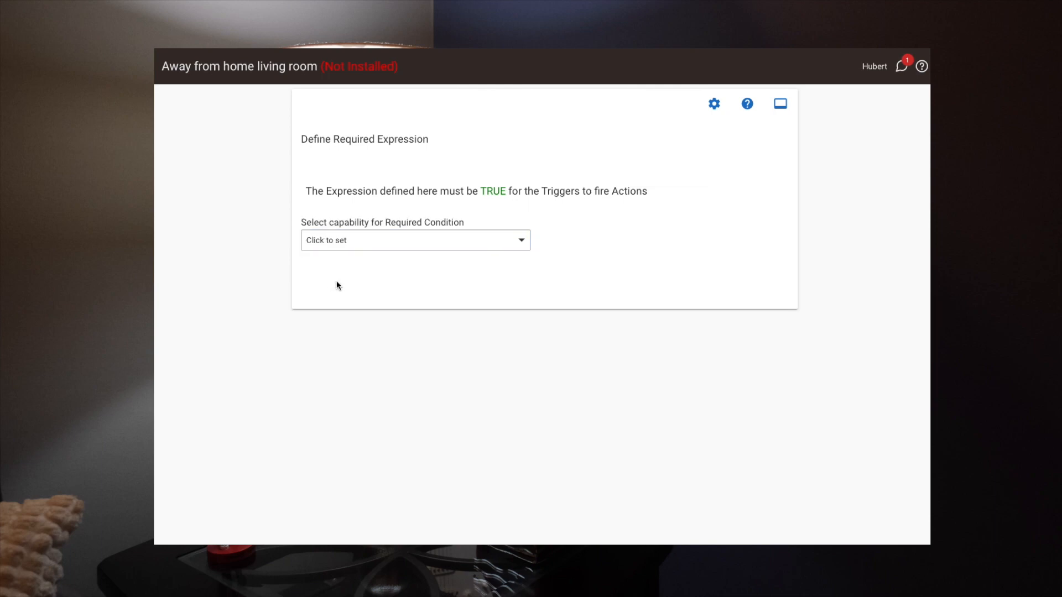
click(436, 238)
click(339, 431)
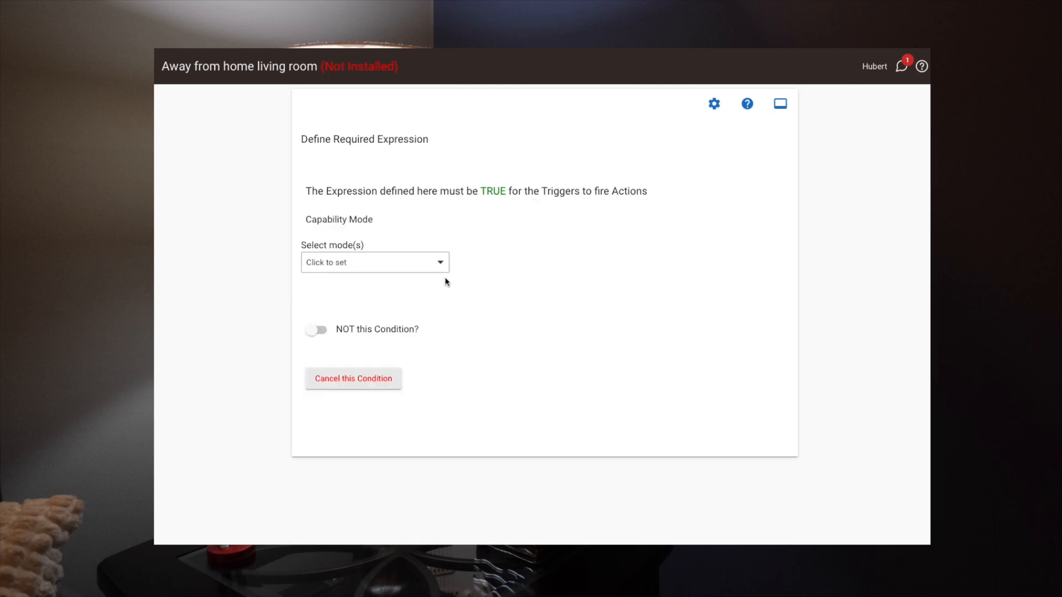
click(337, 263)
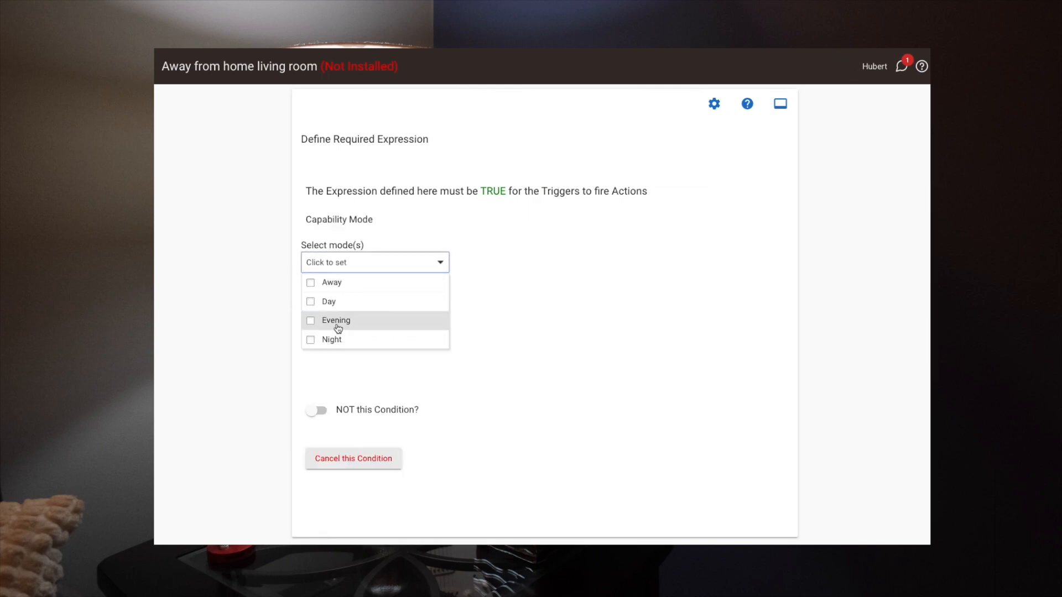
click(311, 283)
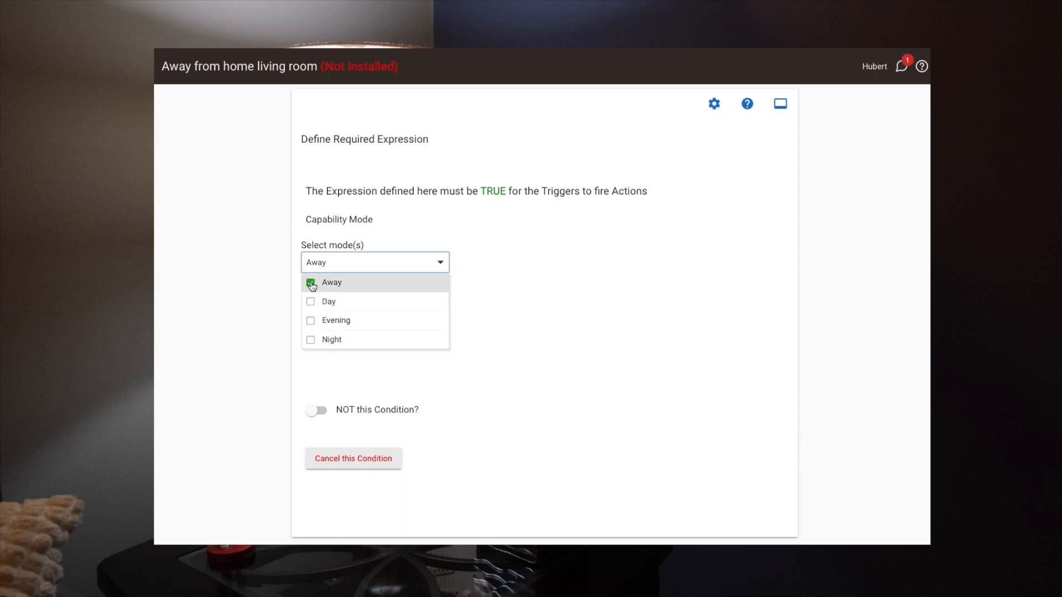
click(468, 299)
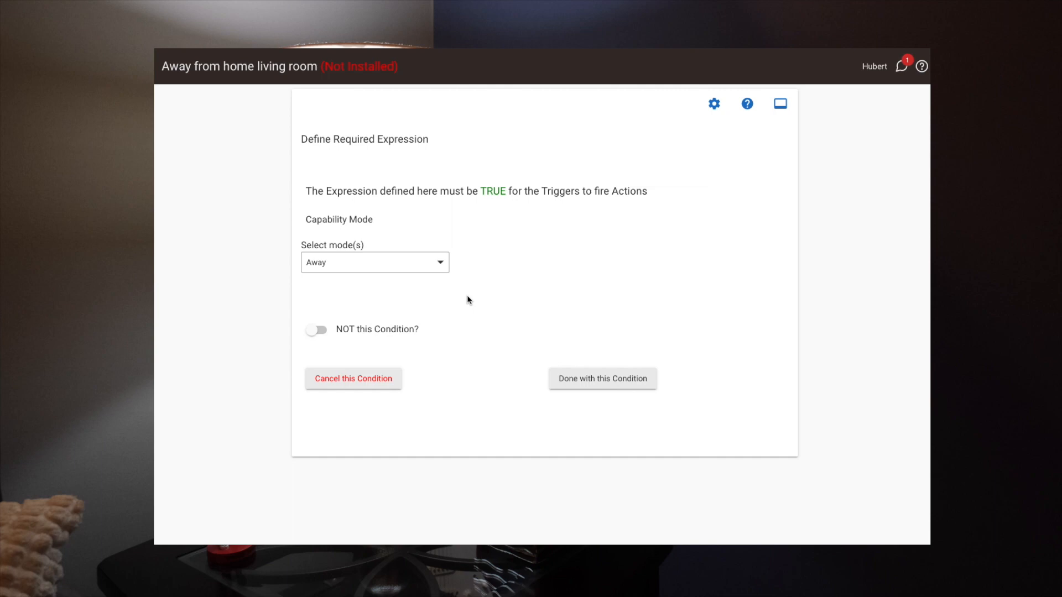
click(590, 379)
click(679, 348)
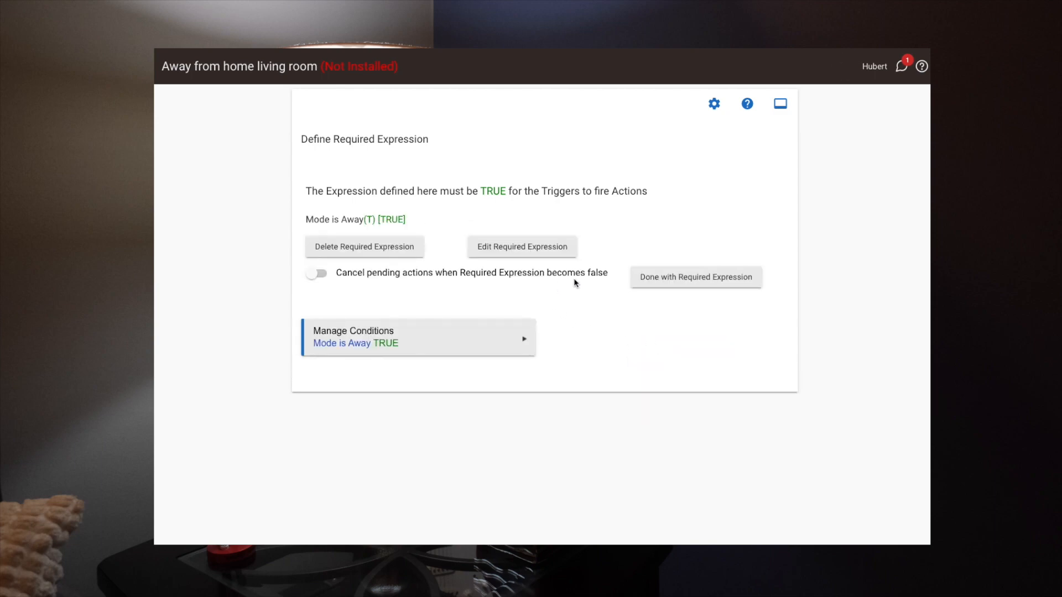
click(668, 281)
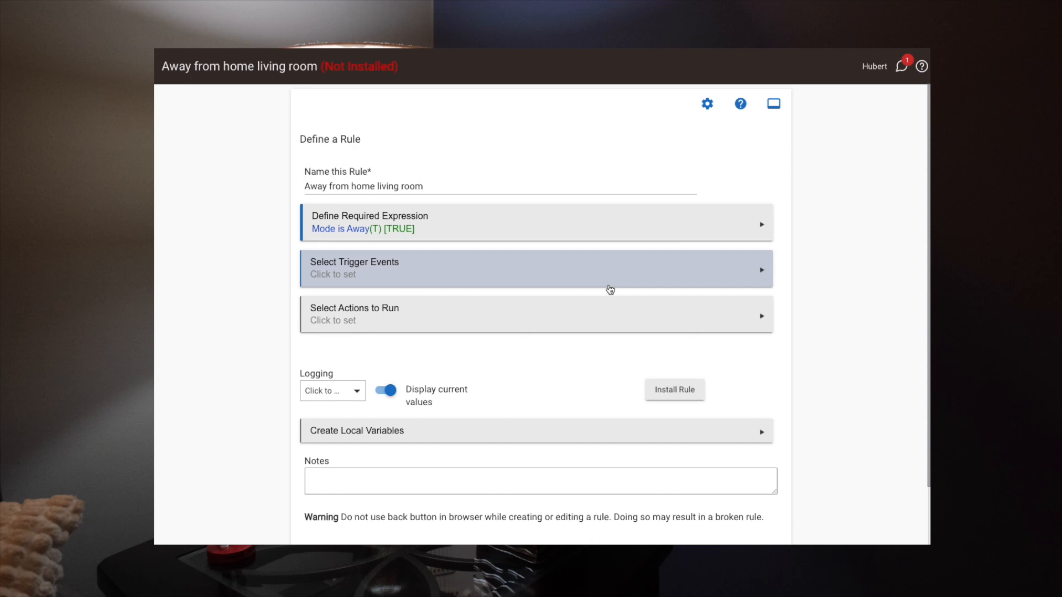
Add a Certain Time trigger event set to Sunset with an offset of -20 minutes.
click(380, 270)
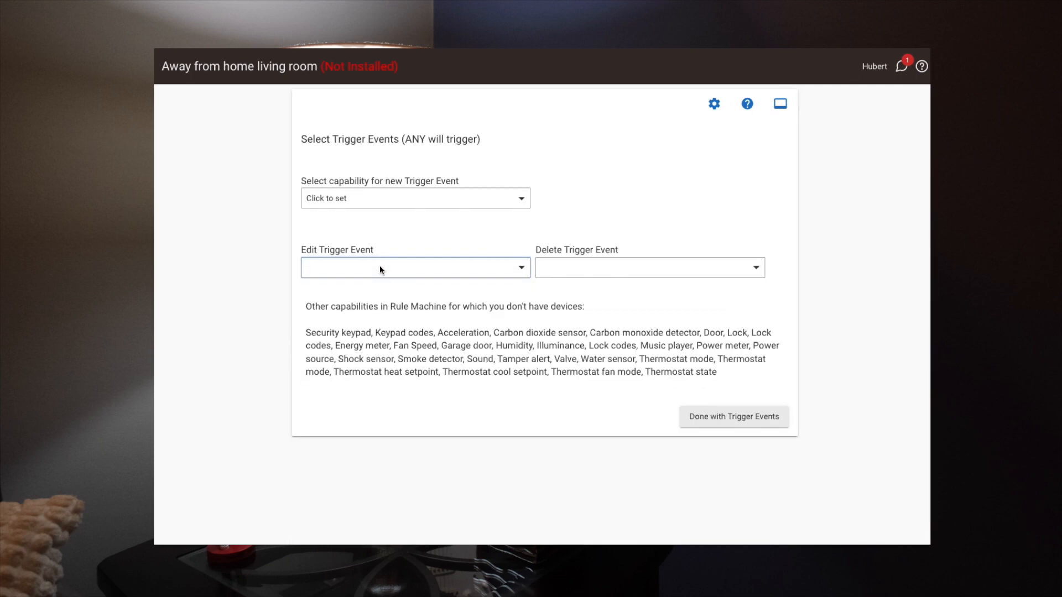
click(410, 198)
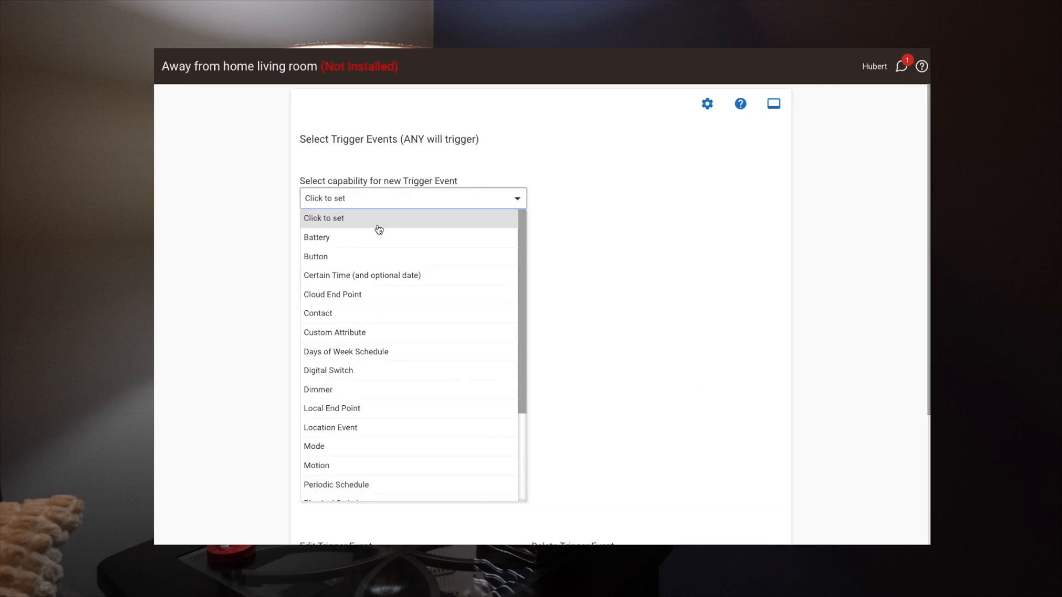
click(337, 276)
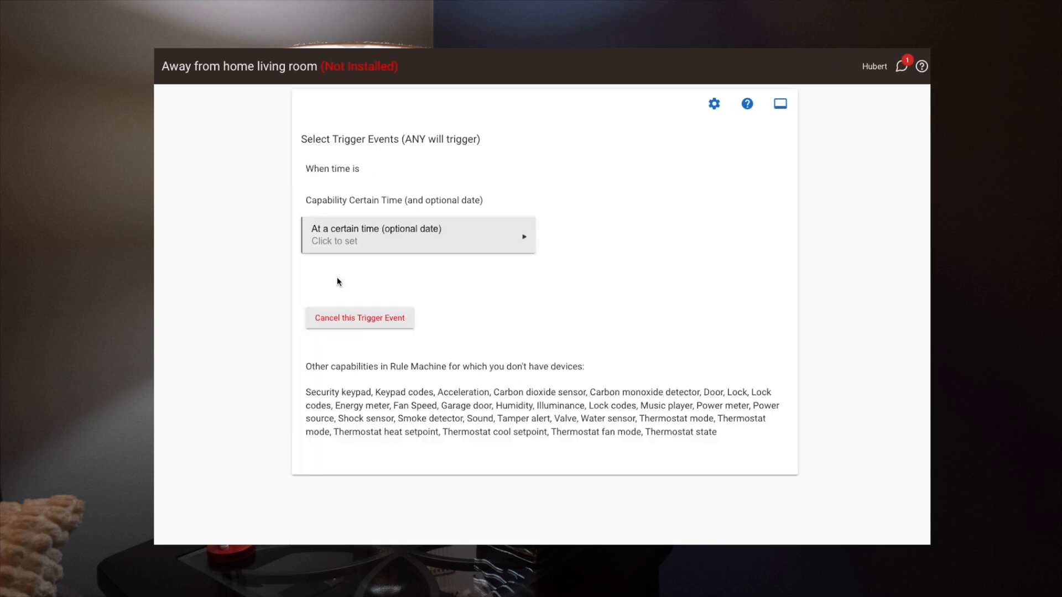
click(337, 251)
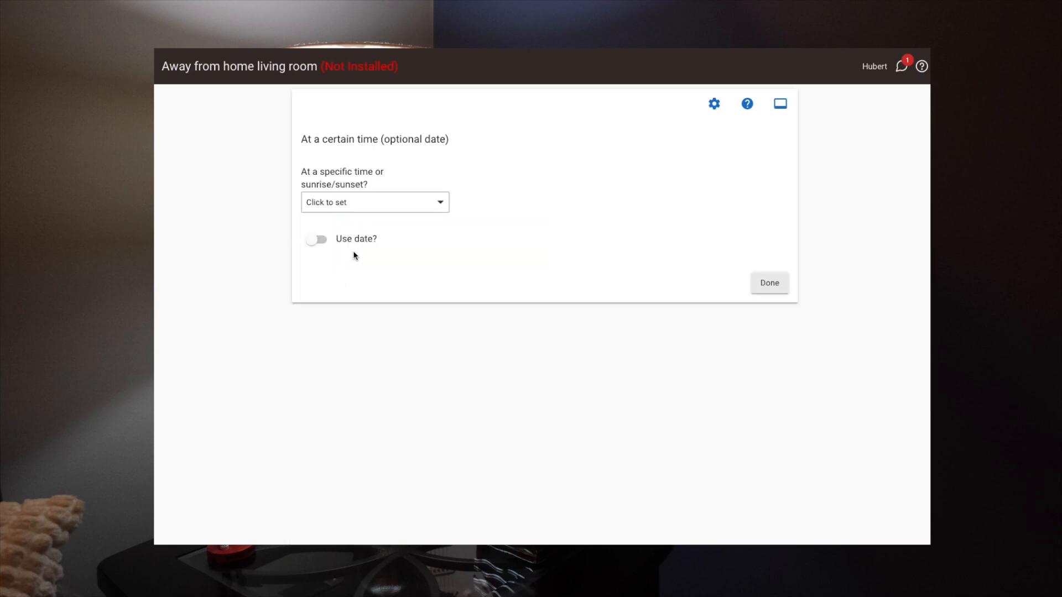
click(334, 206)
click(322, 279)
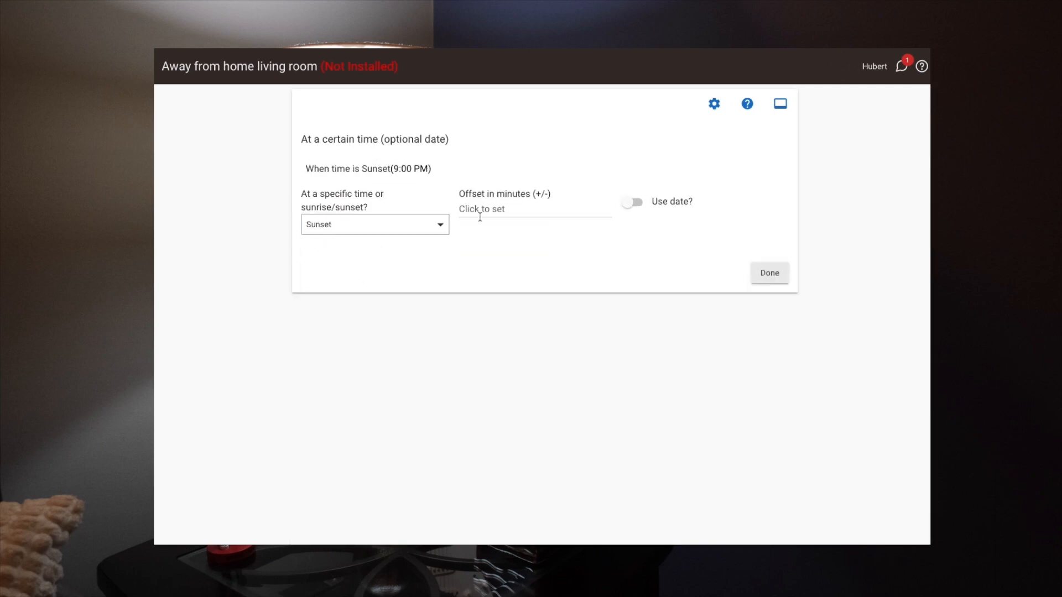
text(-20)
click(769, 274)
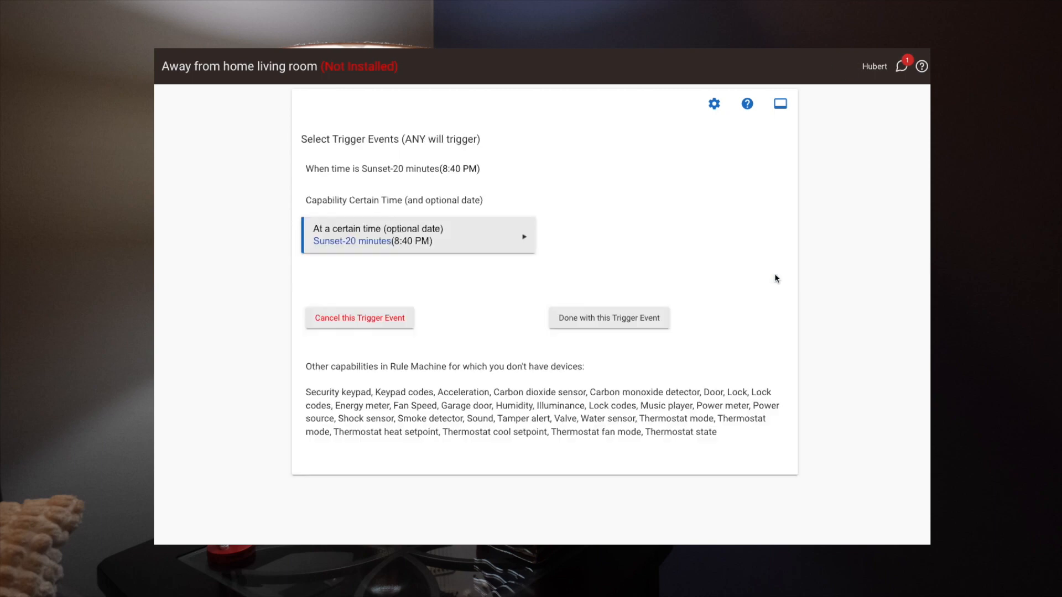
click(614, 326)
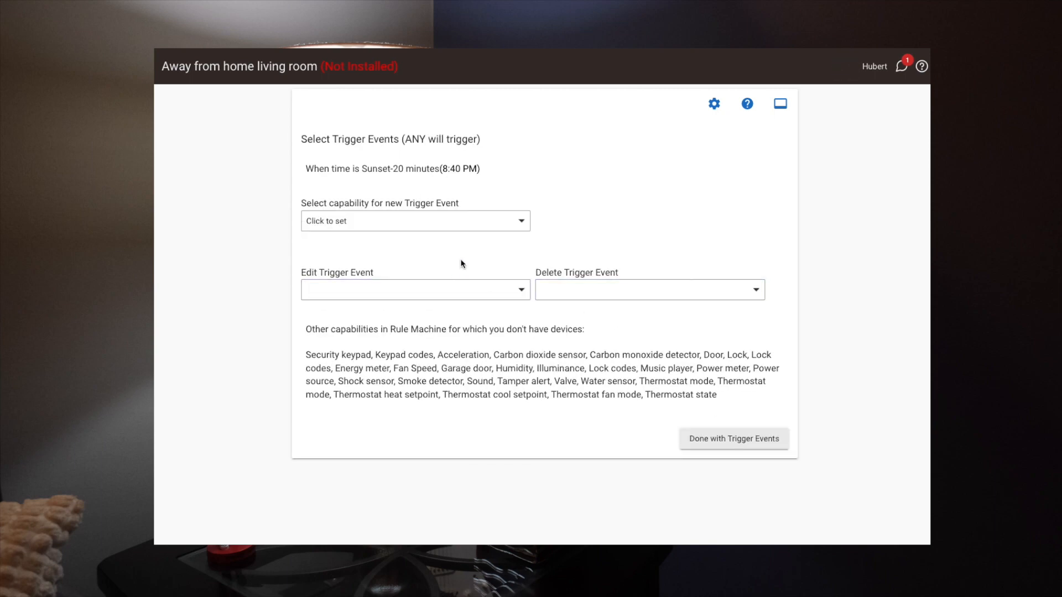
click(734, 438)
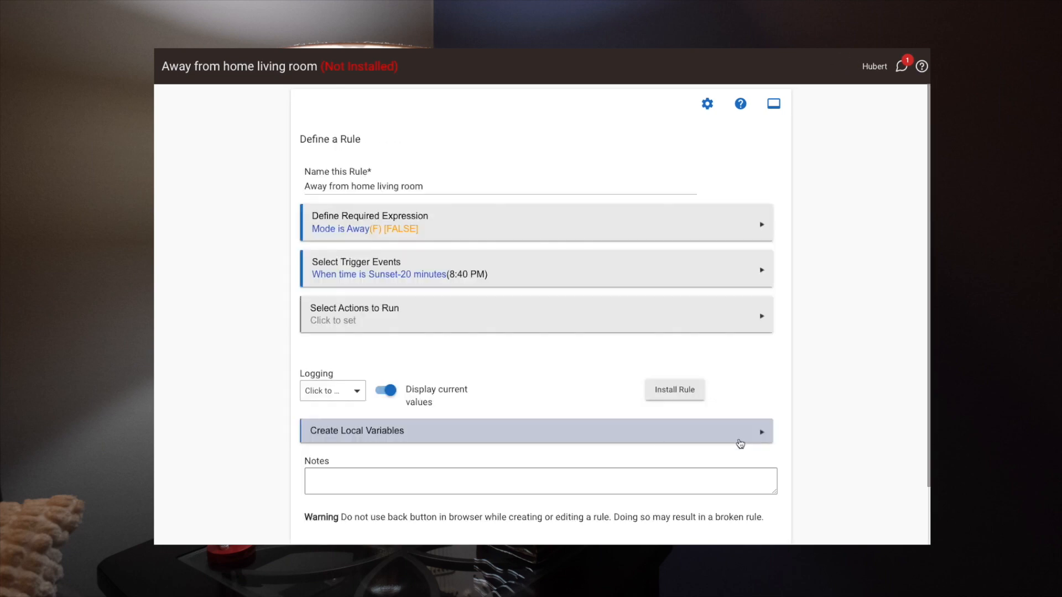
Add a switch-control action that turns on Living Room 1 and Living Room 2.
click(386, 322)
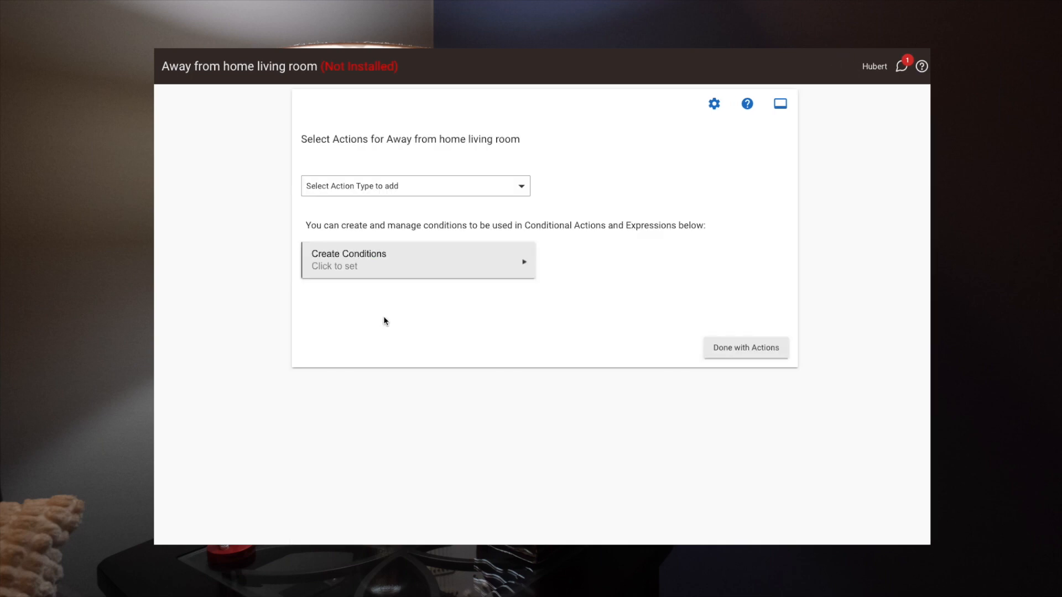
click(404, 194)
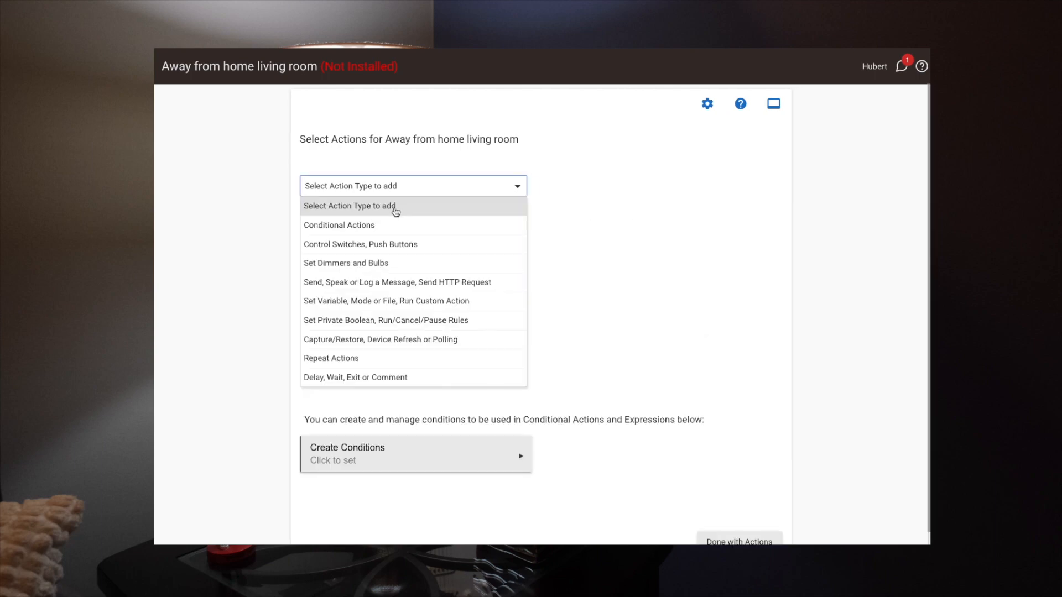
click(381, 247)
click(582, 185)
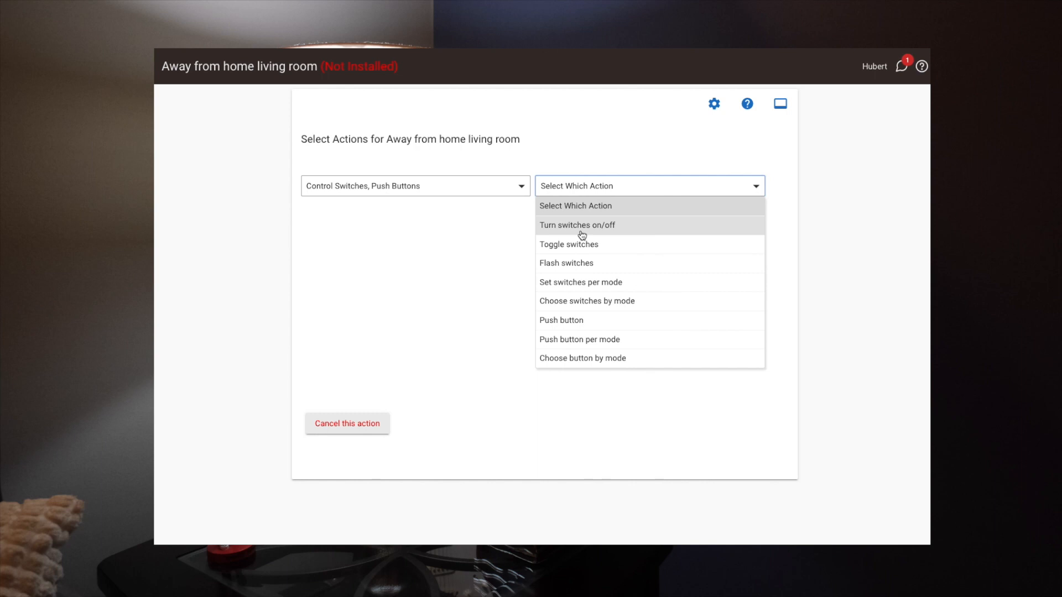
click(582, 225)
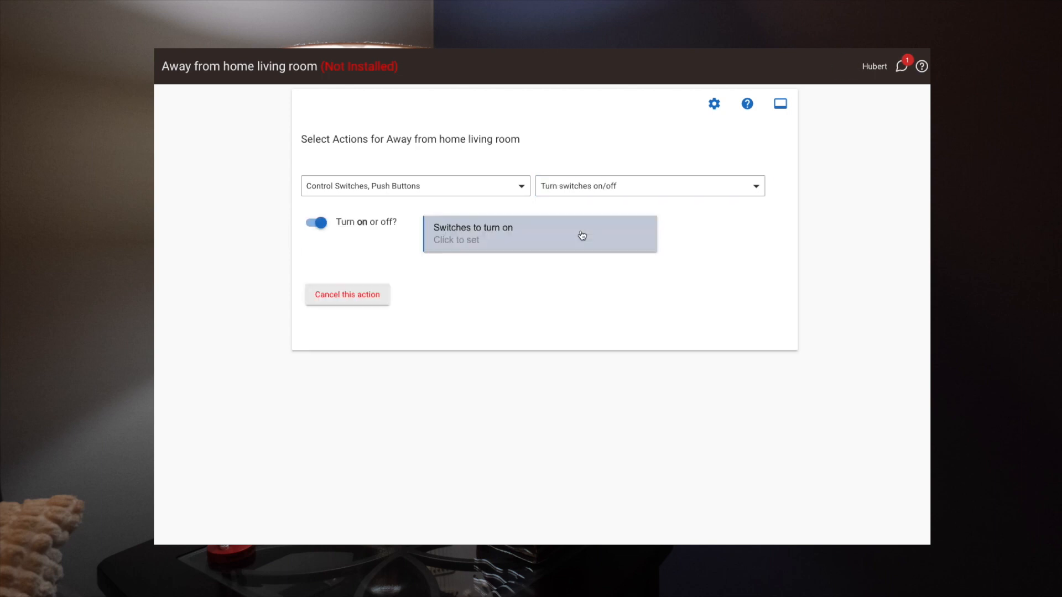
click(475, 237)
click(434, 277)
click(433, 292)
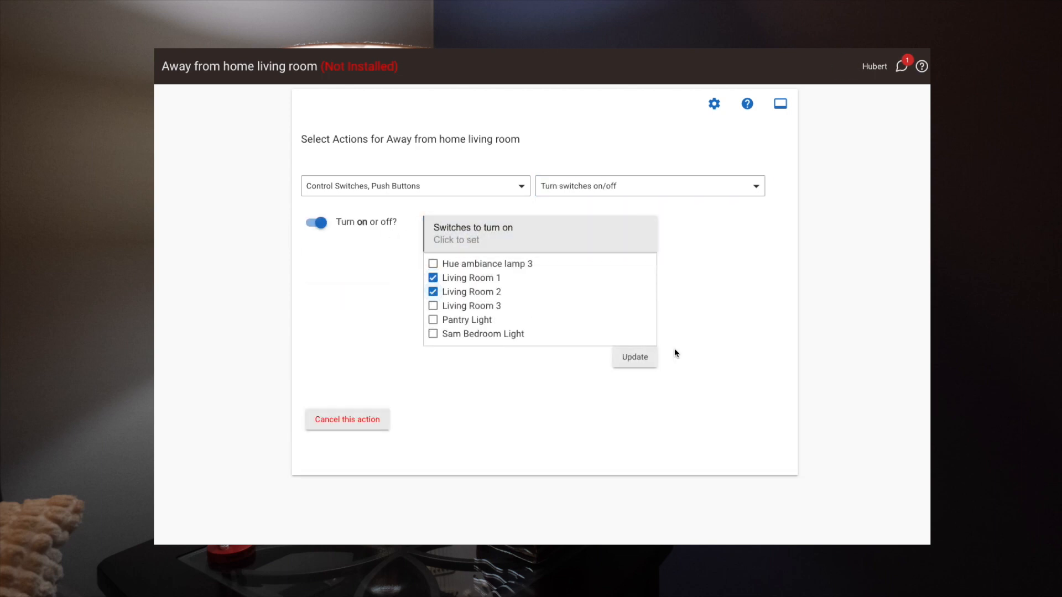
click(636, 358)
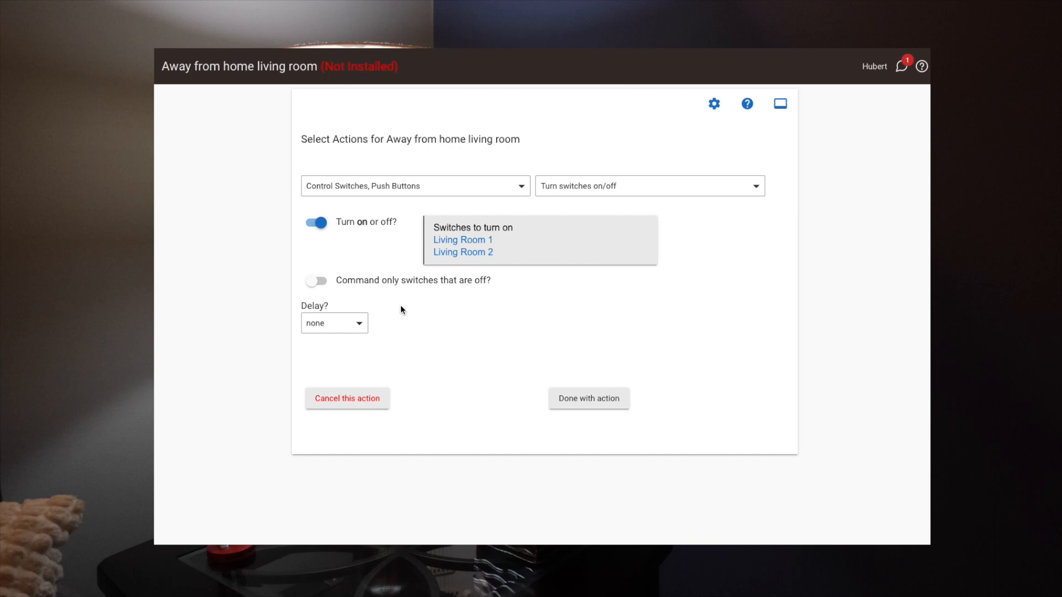
Give the turn-on action an hrs:min:sec delay of 1600 seconds, make it random, and finish the action.
click(347, 326)
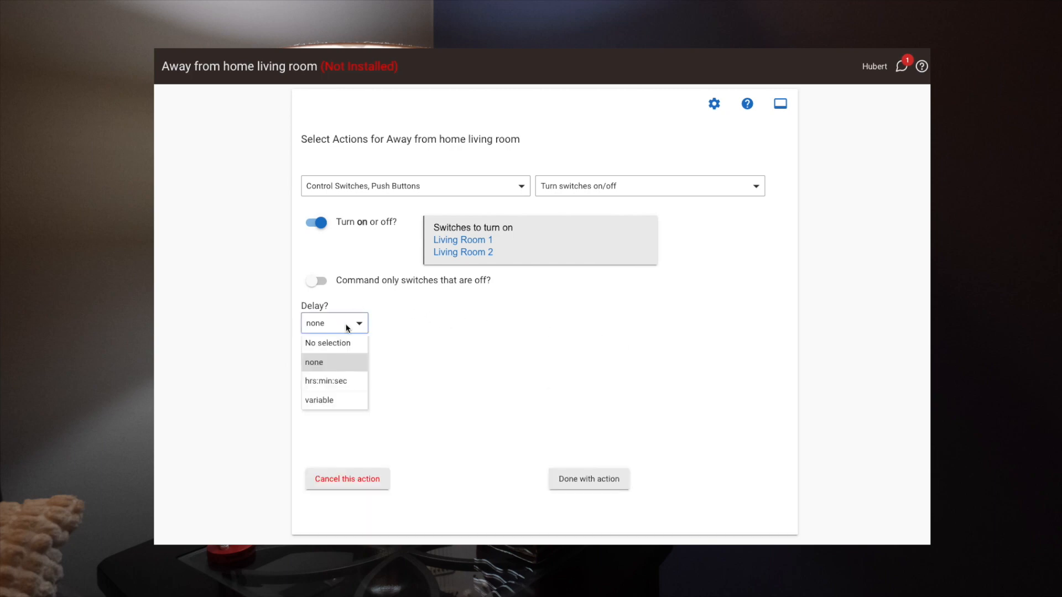
click(332, 381)
click(473, 322)
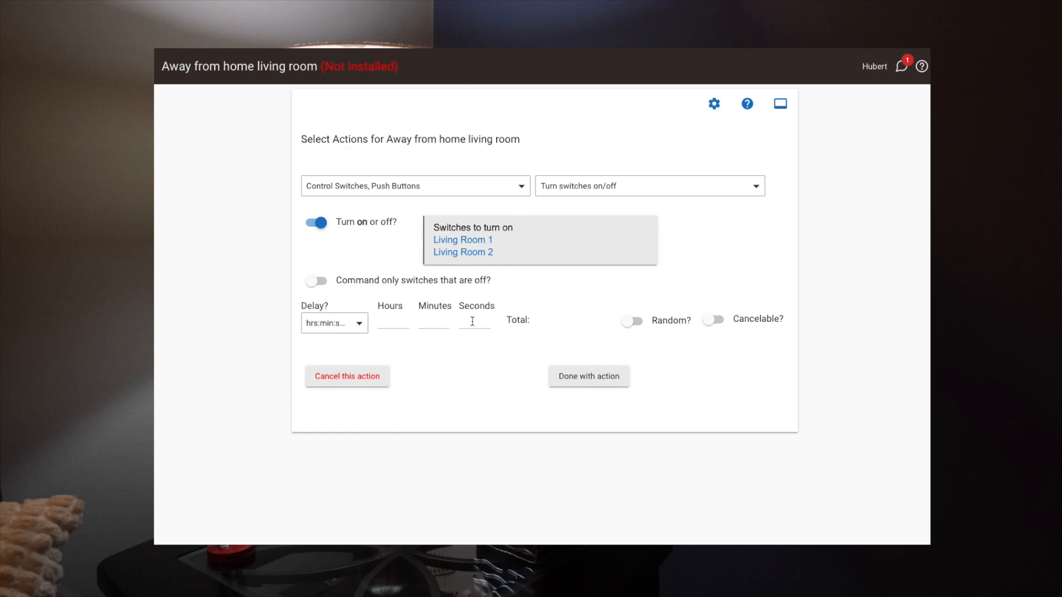
text(1600)
click(632, 321)
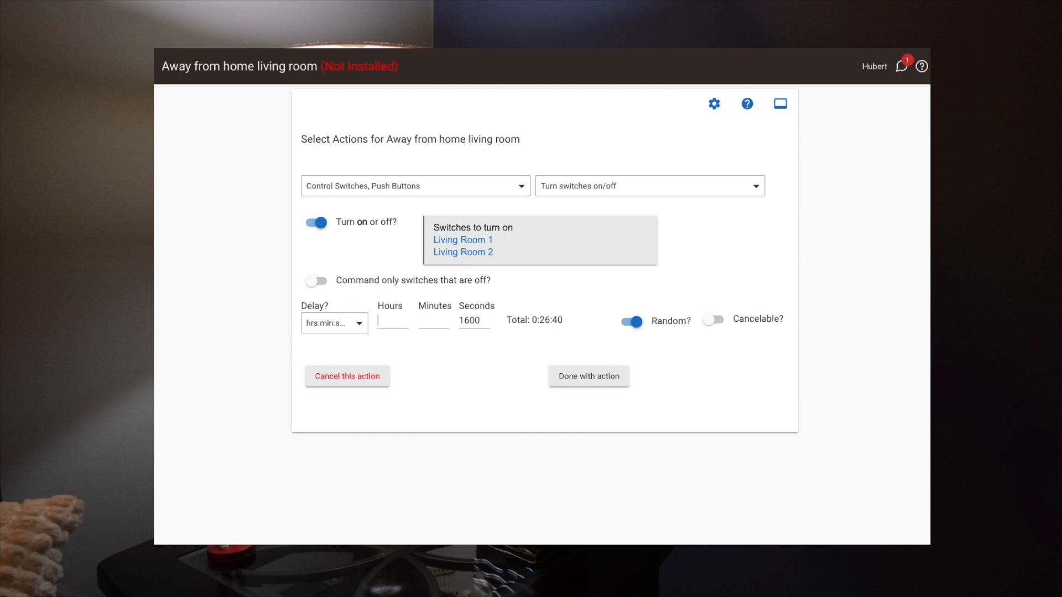
click(600, 378)
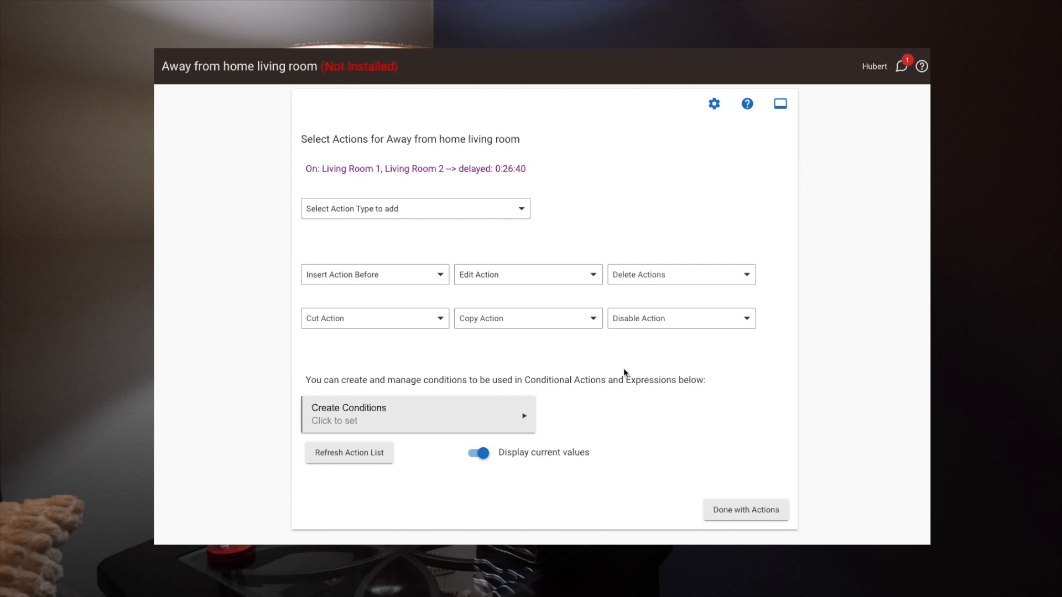
Add a Wait for Events action and choose Certain Time (and optional date) as its wait event capability.
click(440, 215)
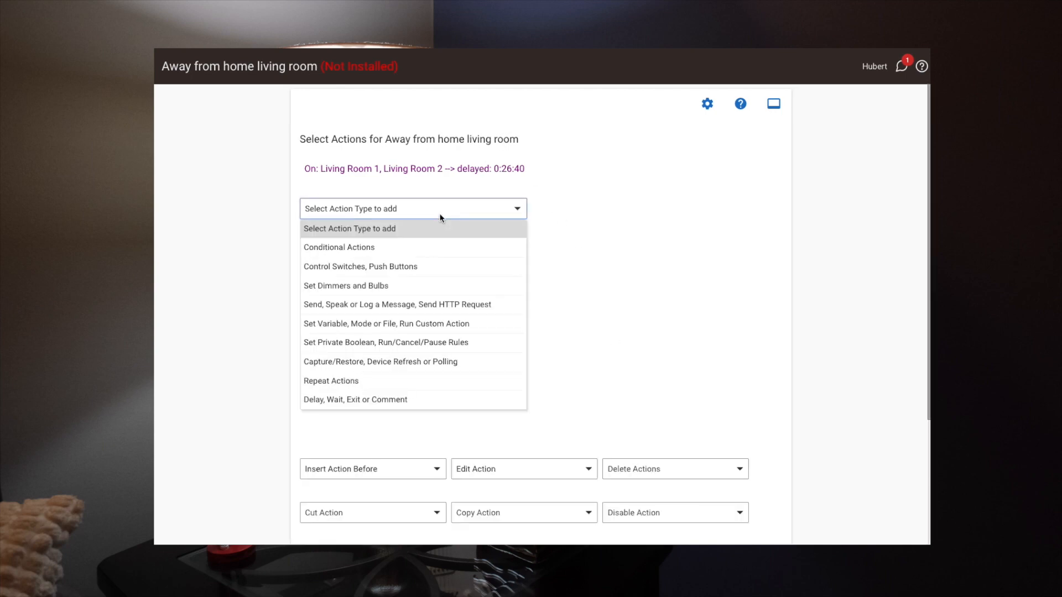
click(355, 400)
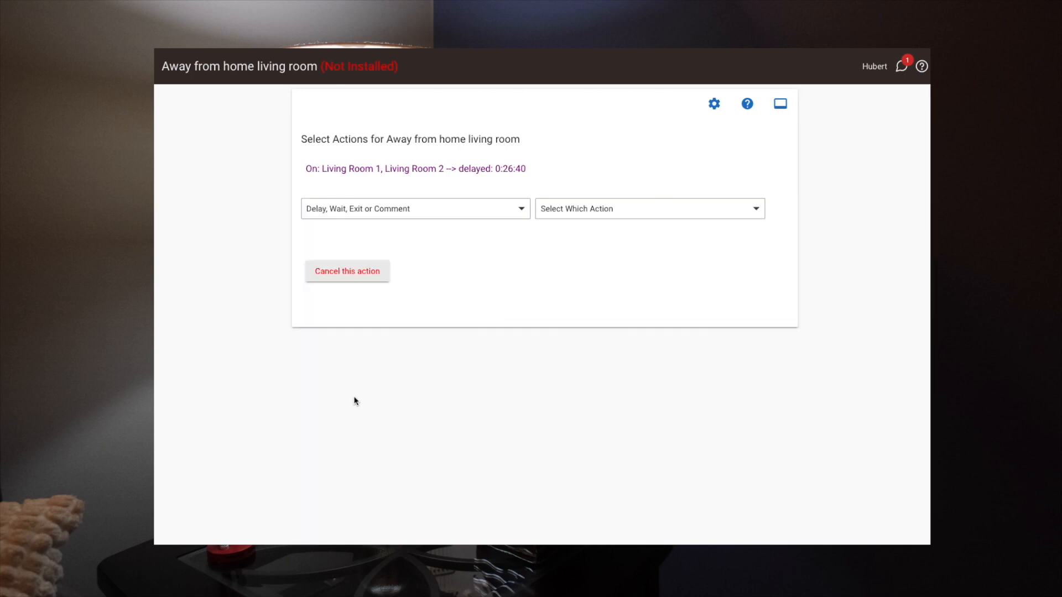
click(579, 211)
click(572, 306)
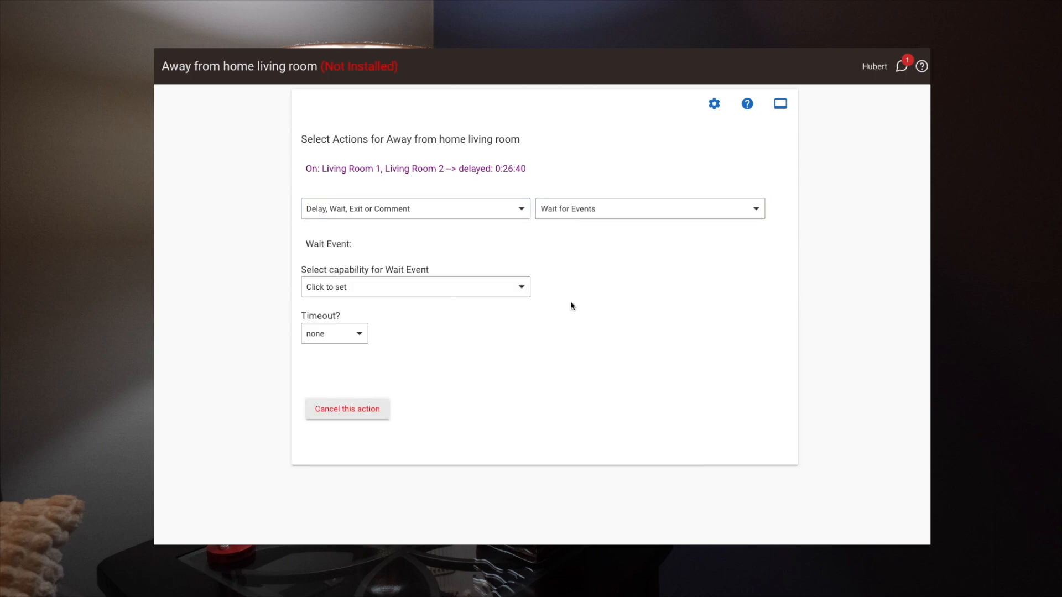
click(522, 288)
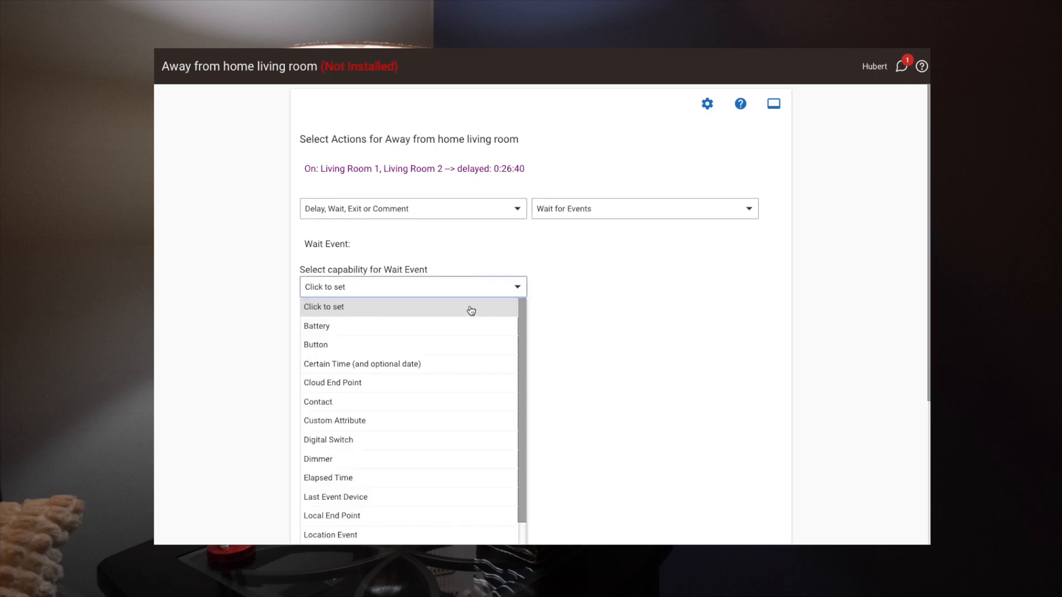
click(401, 364)
click(368, 316)
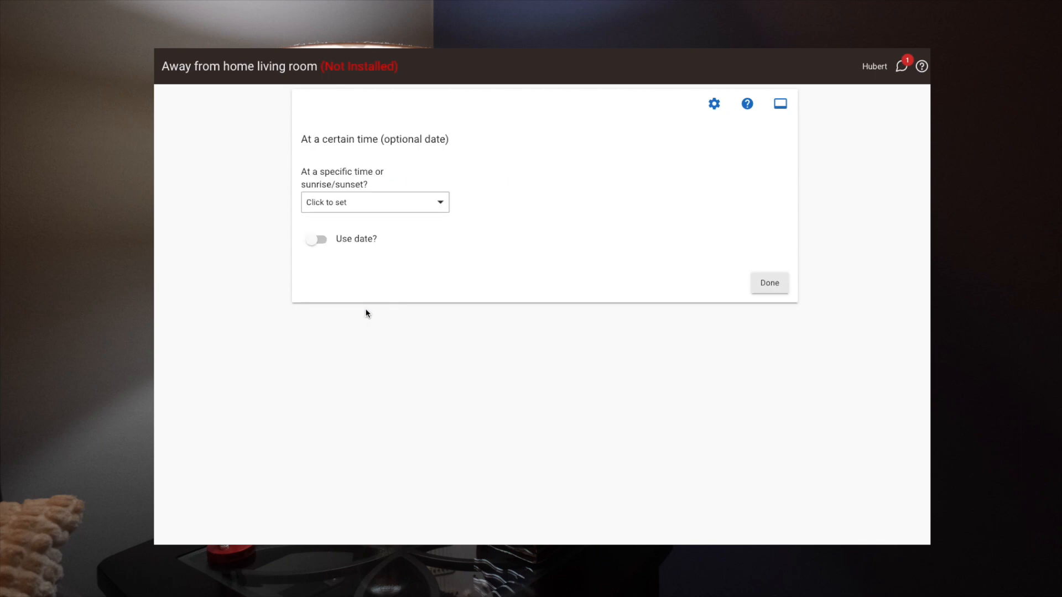
Set the wait event to the specific time 10:00 PM and finish the wait action.
click(319, 210)
click(332, 242)
click(484, 193)
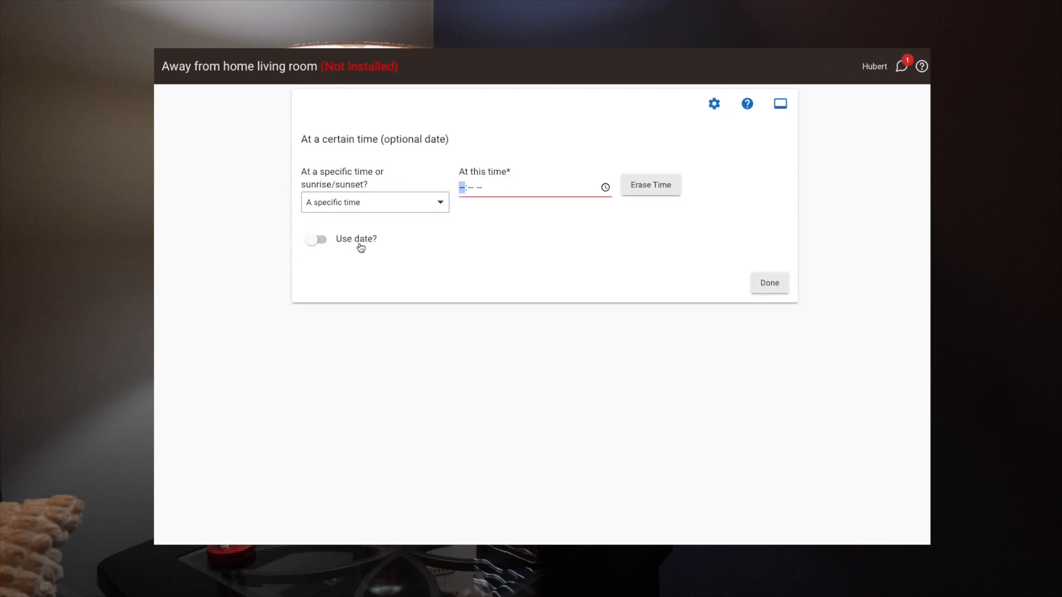
text(1000)
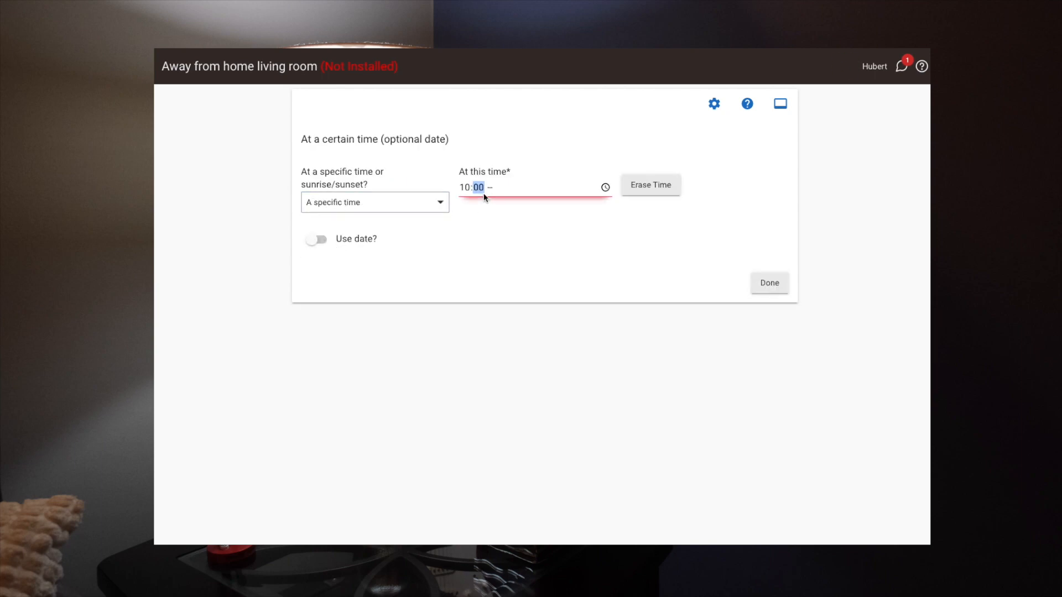
click(489, 188)
text(p)
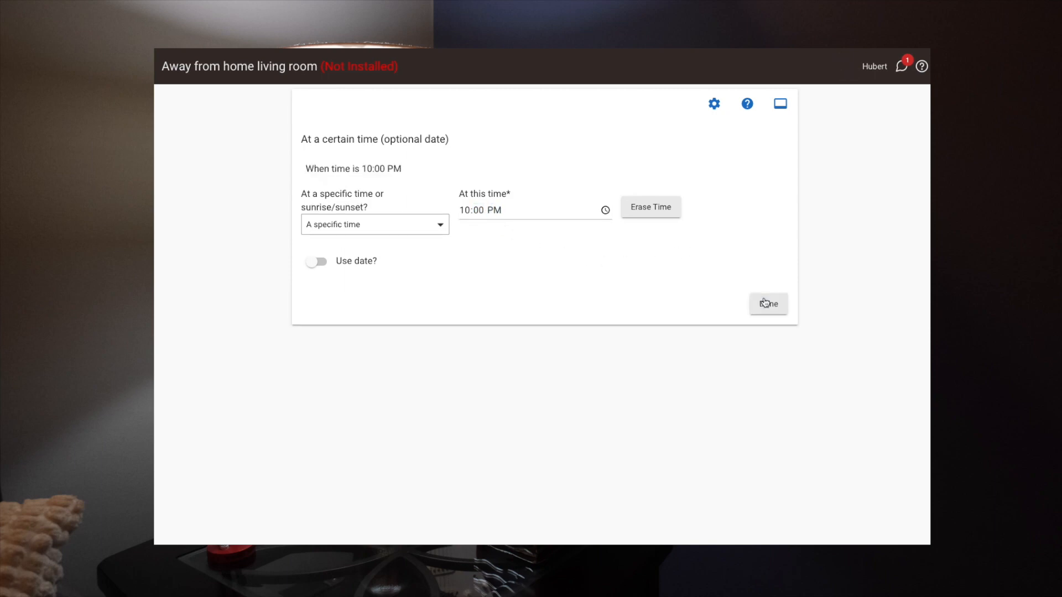
click(766, 304)
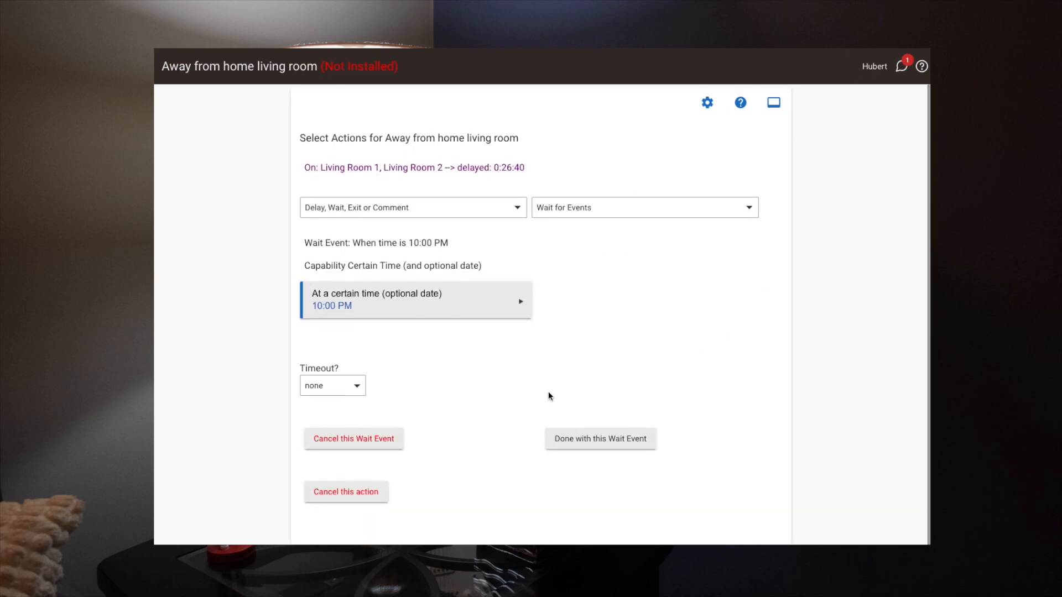
click(599, 435)
click(593, 340)
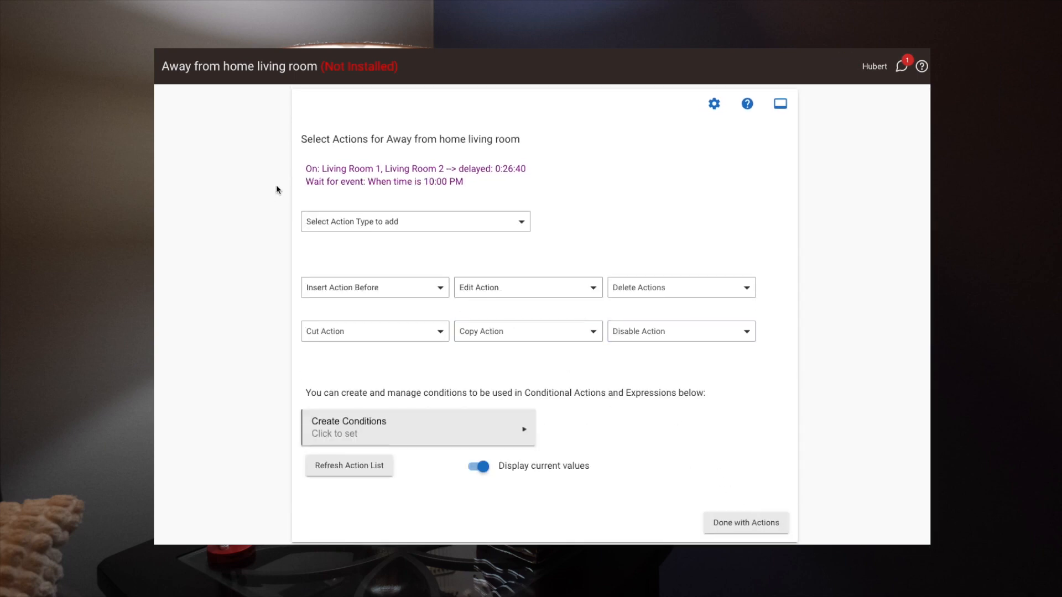
Add a switch-control action that turns off Living Room 1 and Living Room 2.
click(370, 222)
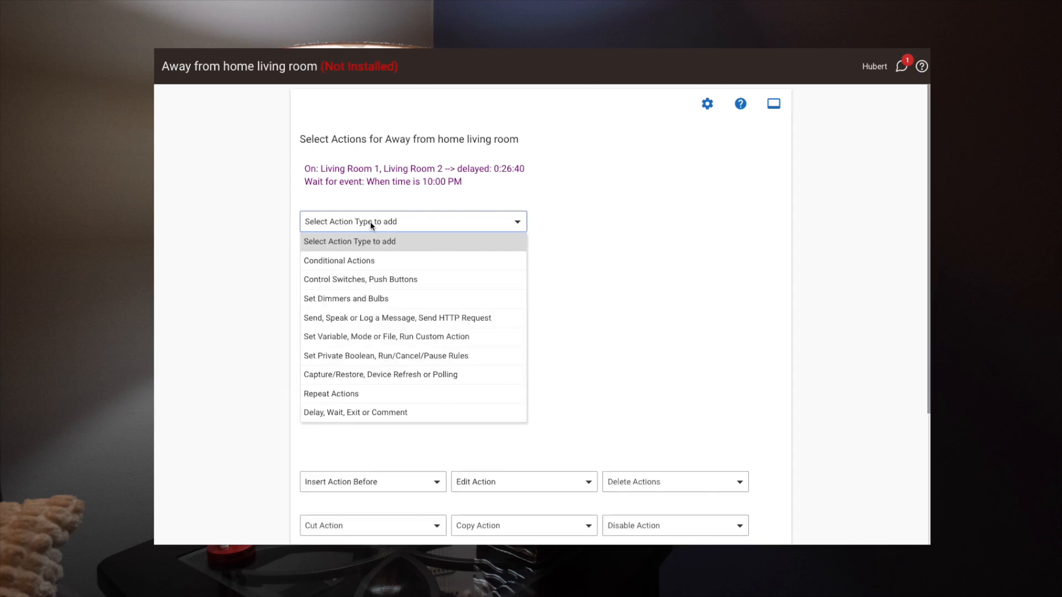
click(360, 279)
click(568, 224)
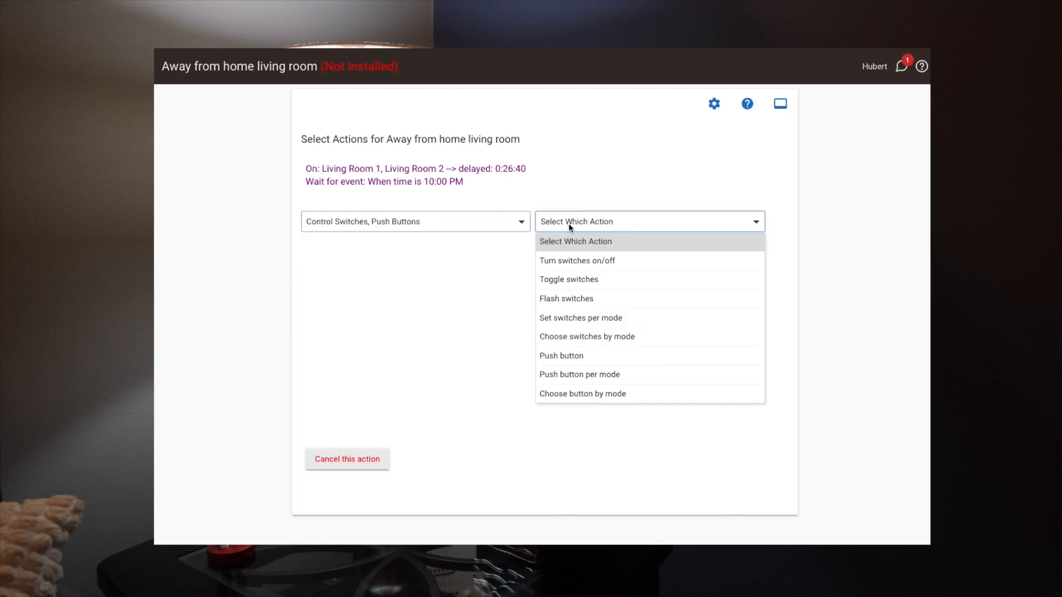
click(564, 260)
click(319, 260)
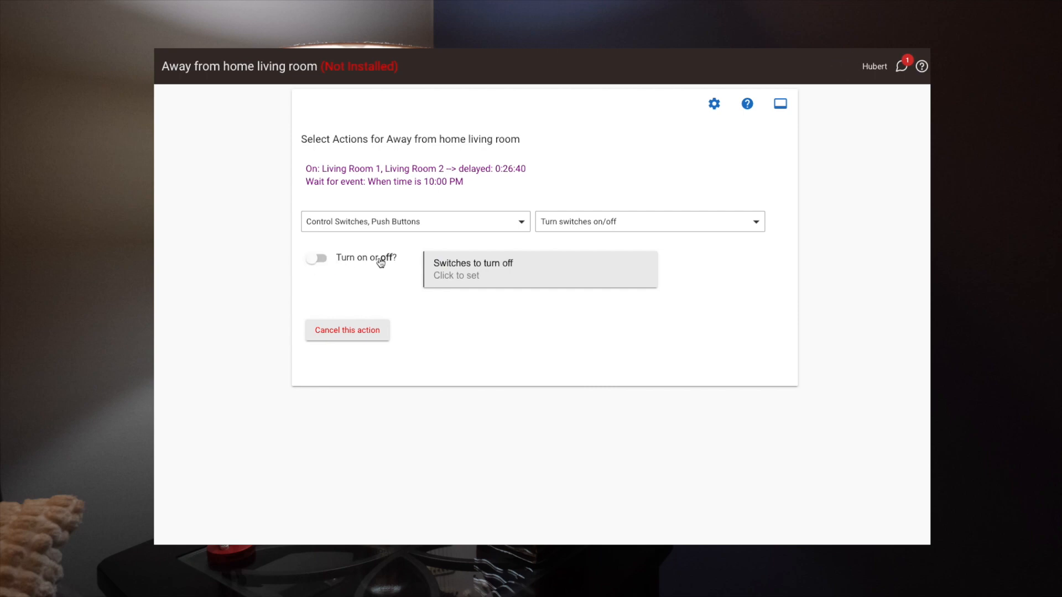
click(463, 275)
click(432, 329)
click(433, 313)
click(676, 322)
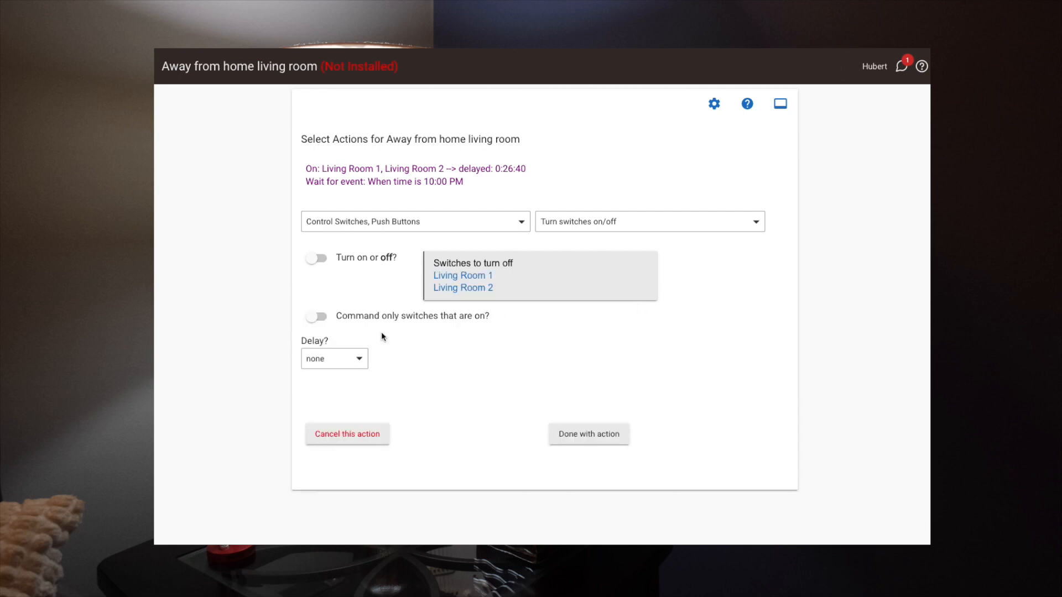
Give the turn-off action a random hrs:min:sec delay of 1689 seconds, then finish the action and the rule's action list.
click(340, 360)
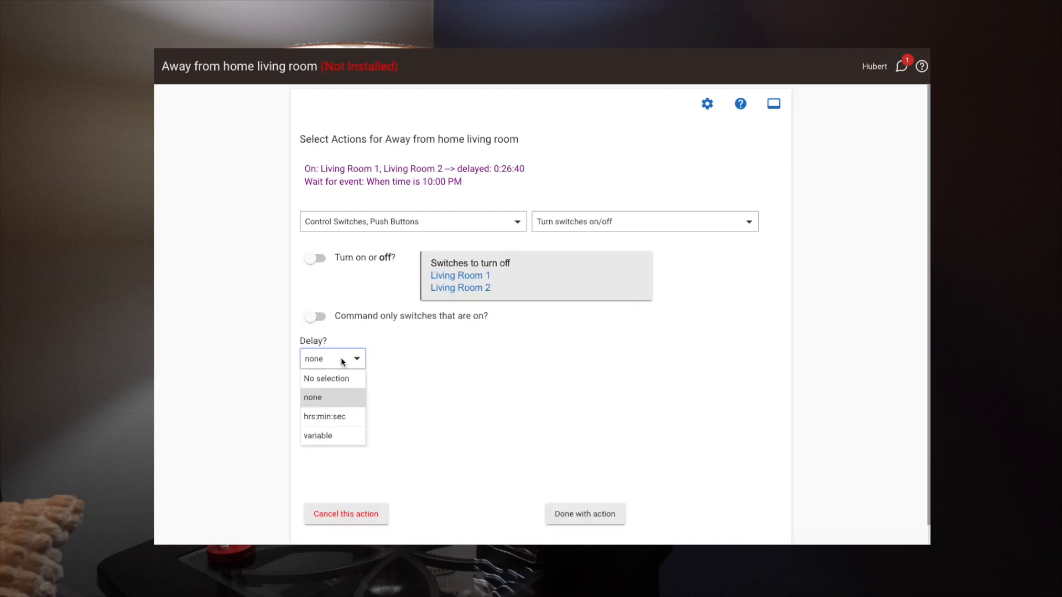
click(333, 418)
click(464, 359)
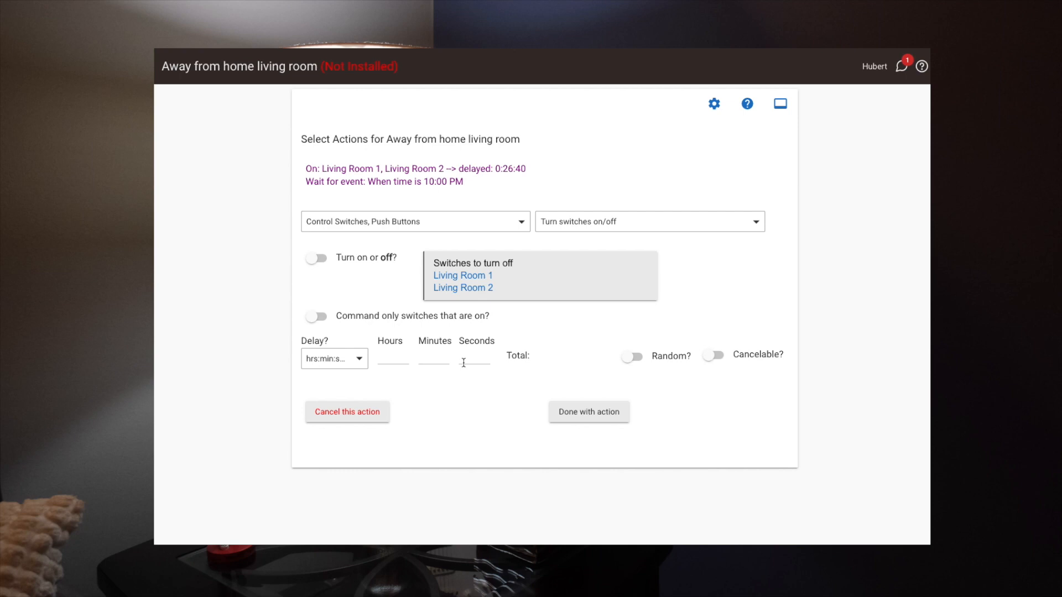
text(1689)
key(Tab)
click(636, 360)
click(600, 410)
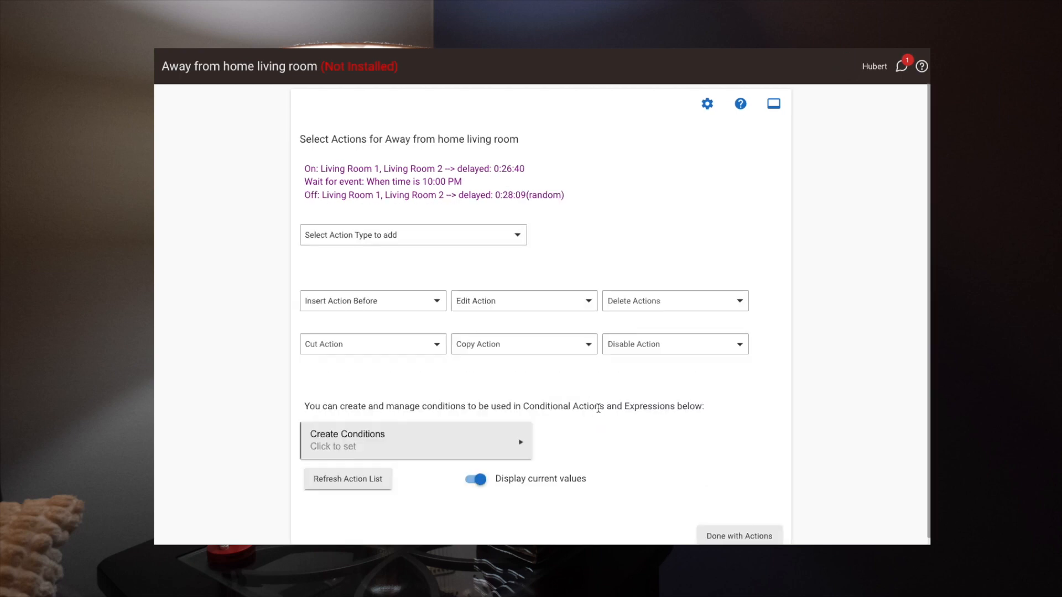
scroll(553, 393, down, 1)
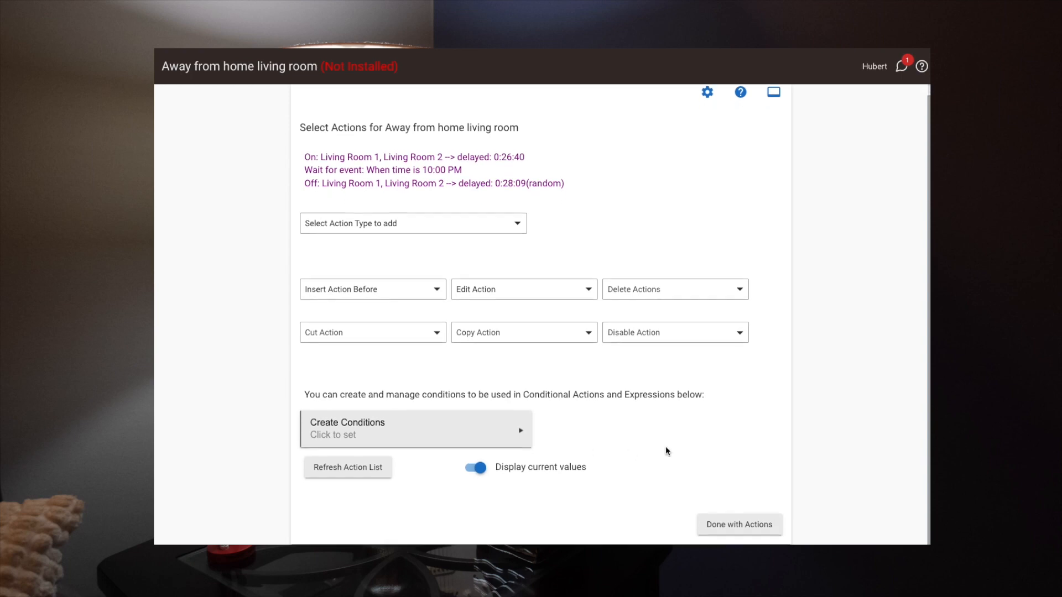
click(747, 522)
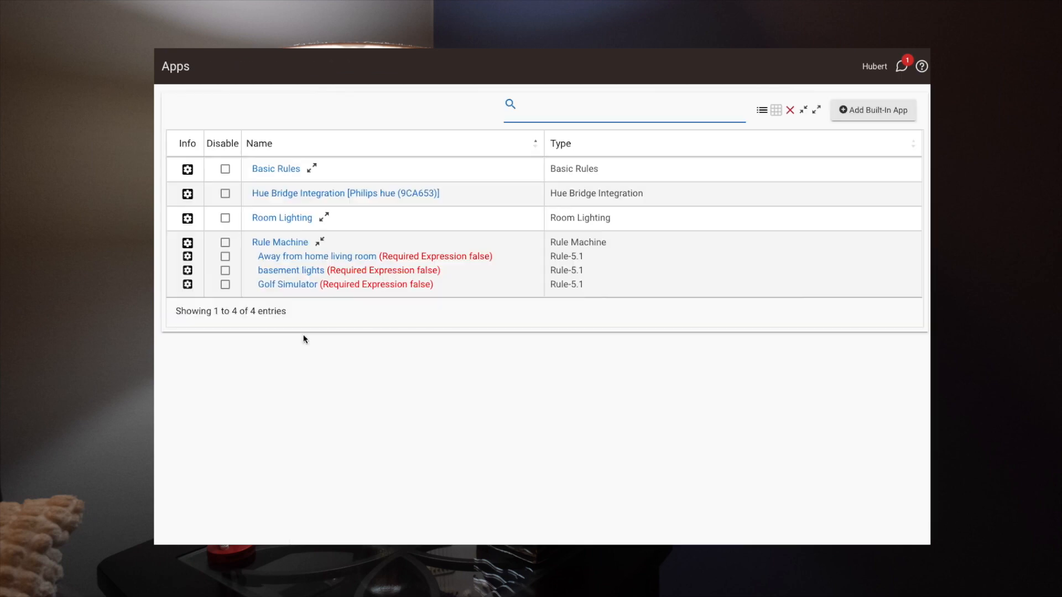
Start cloning the Away from home living room rule and bring up its device replacement choices.
click(188, 257)
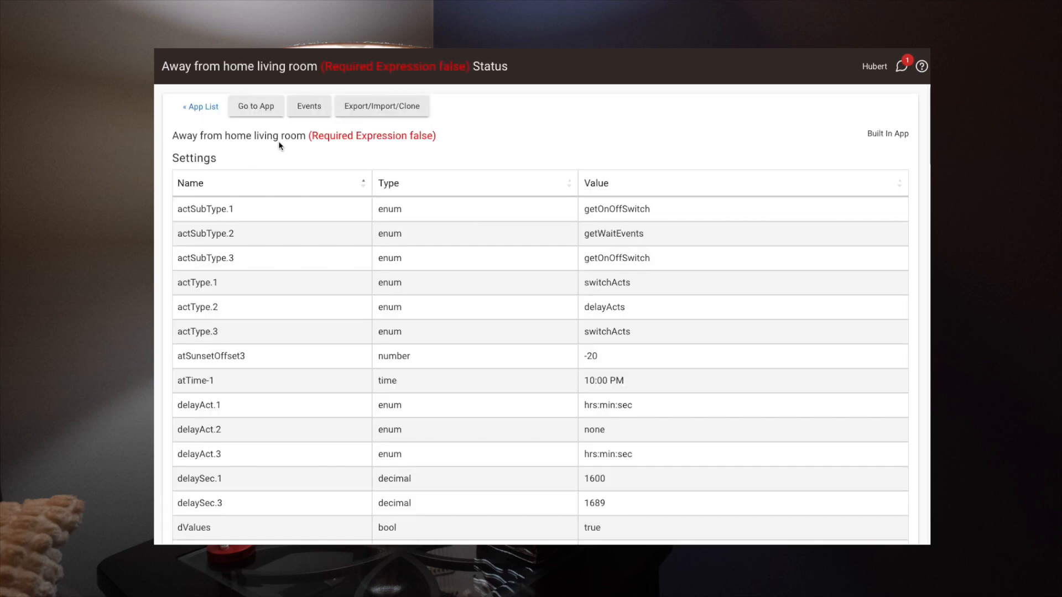
click(380, 108)
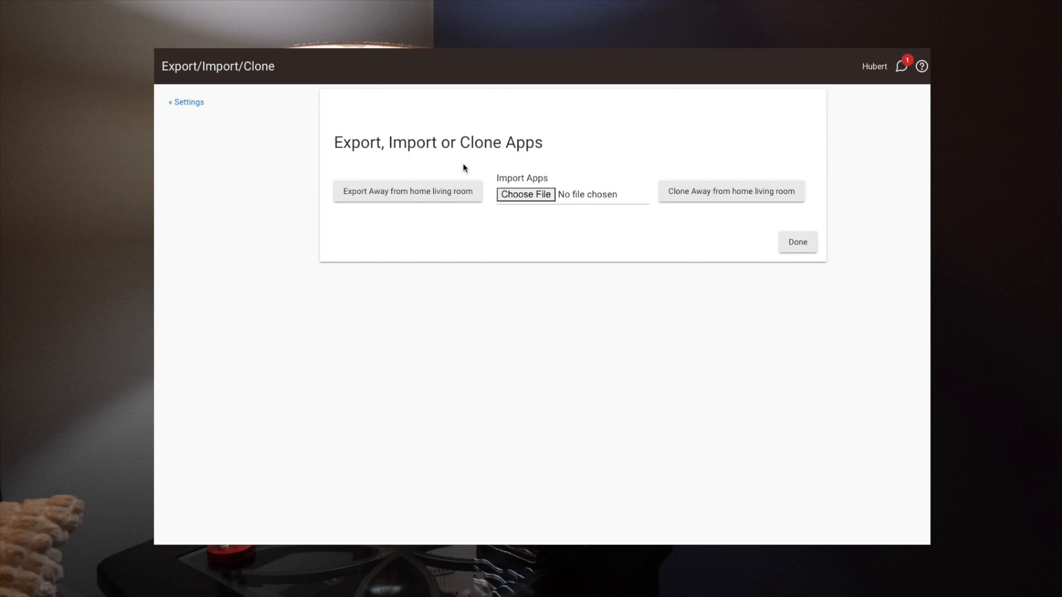
click(740, 196)
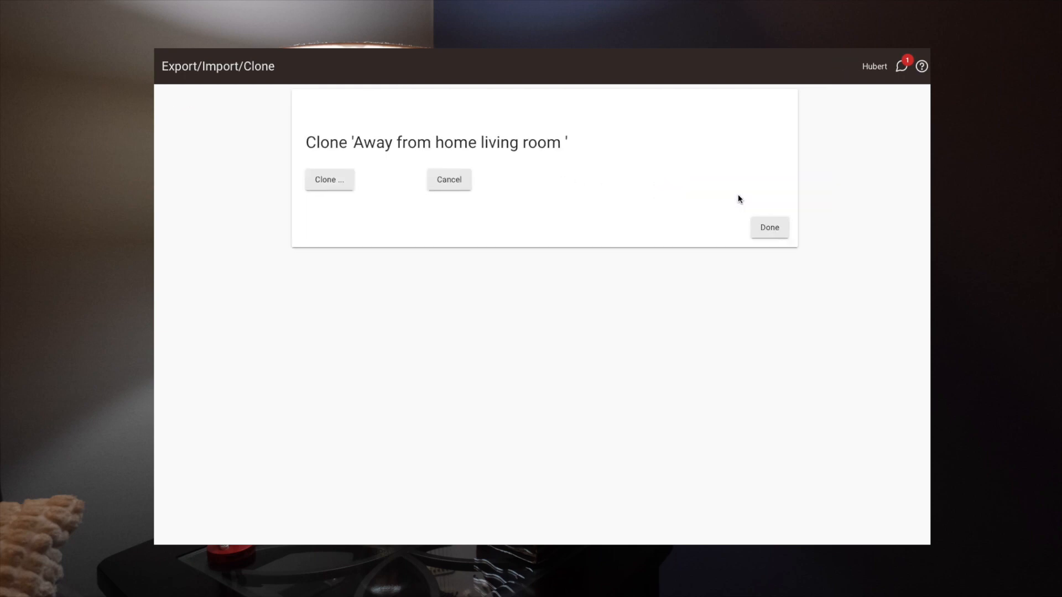
click(330, 180)
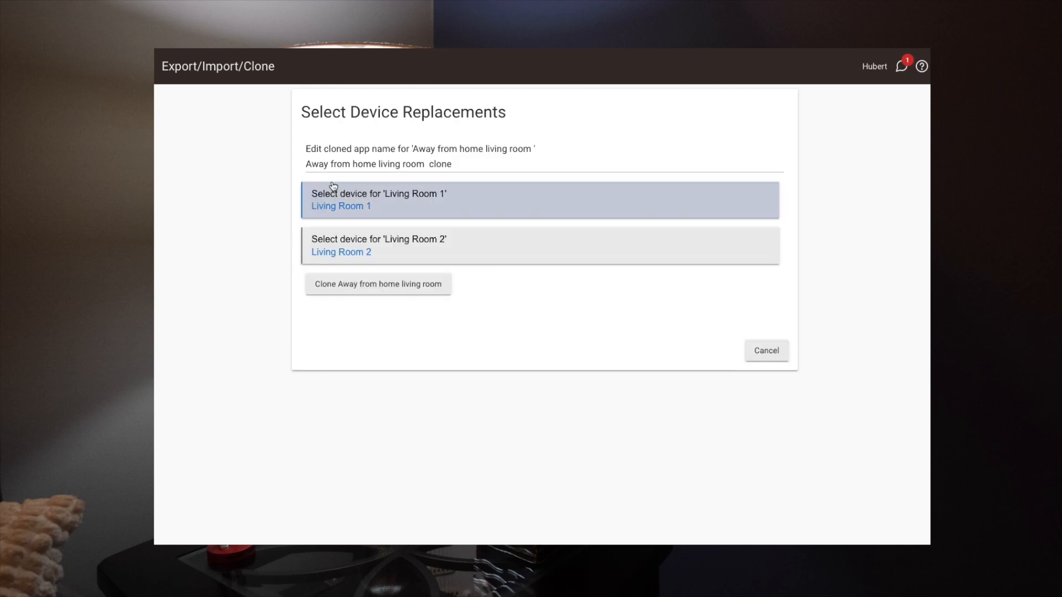
Replace both Living Room 1 and Living Room 2 with the bedroom light and create the cloned rule.
click(372, 207)
click(311, 245)
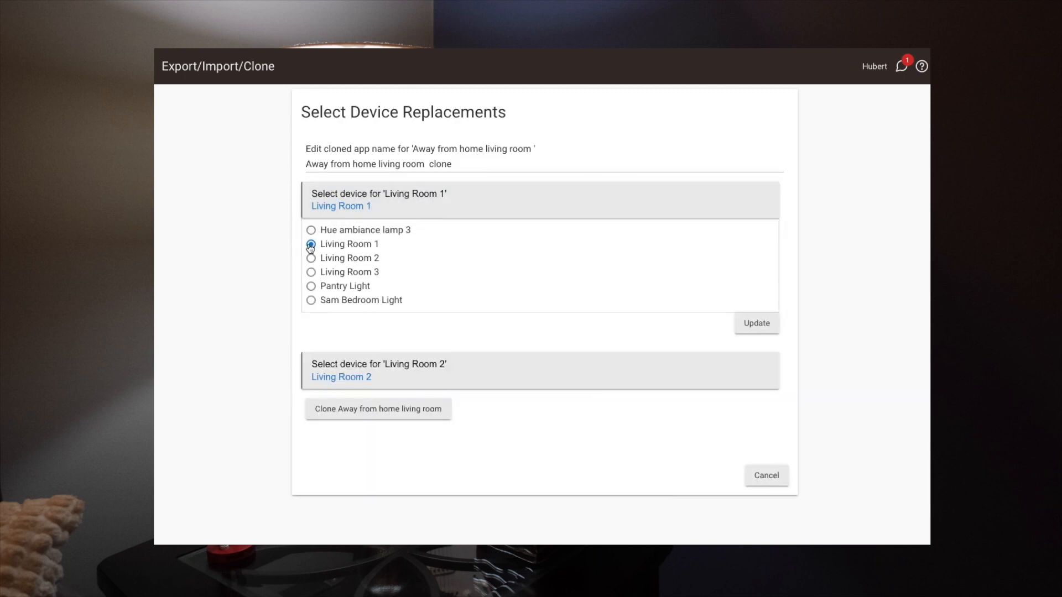
click(311, 301)
click(750, 326)
click(365, 254)
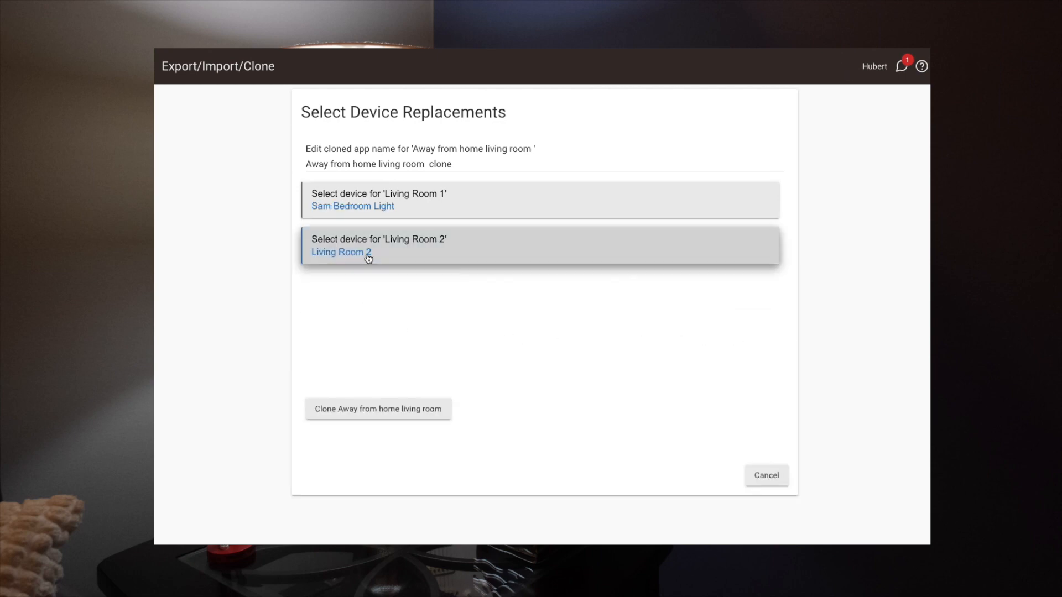
click(312, 348)
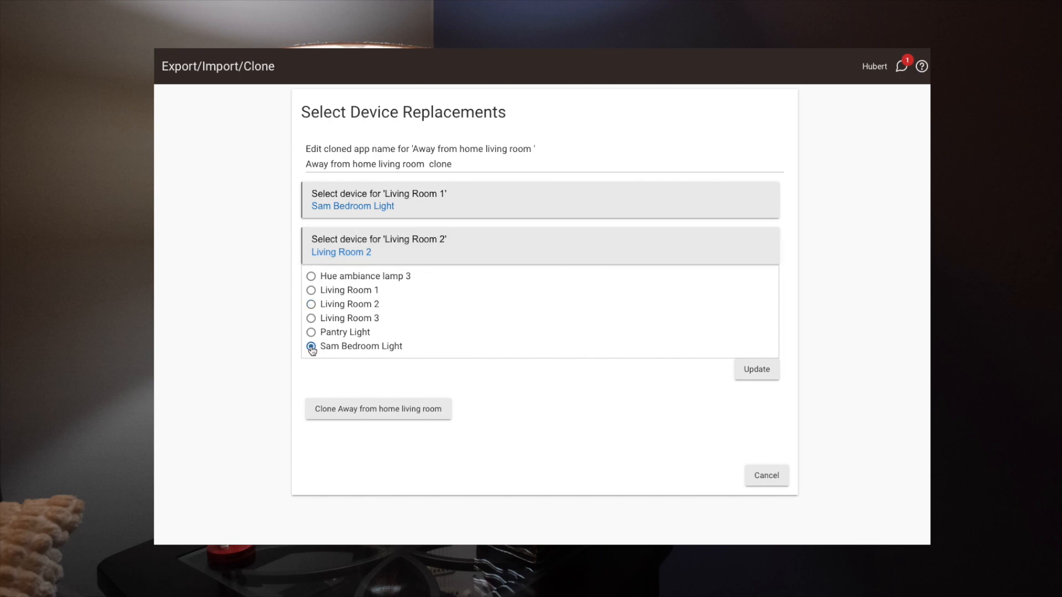
click(756, 369)
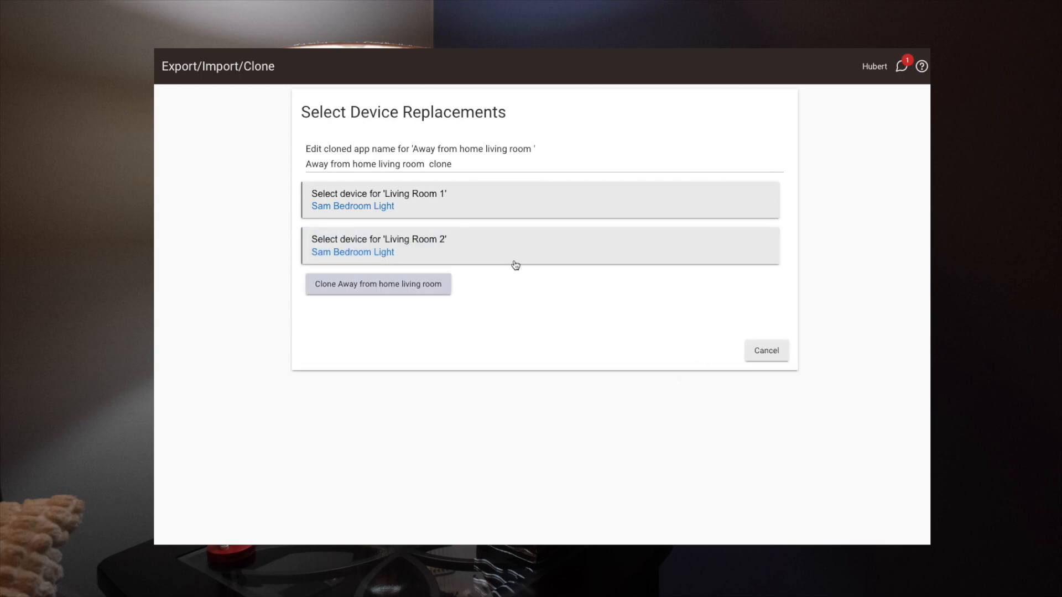
click(370, 289)
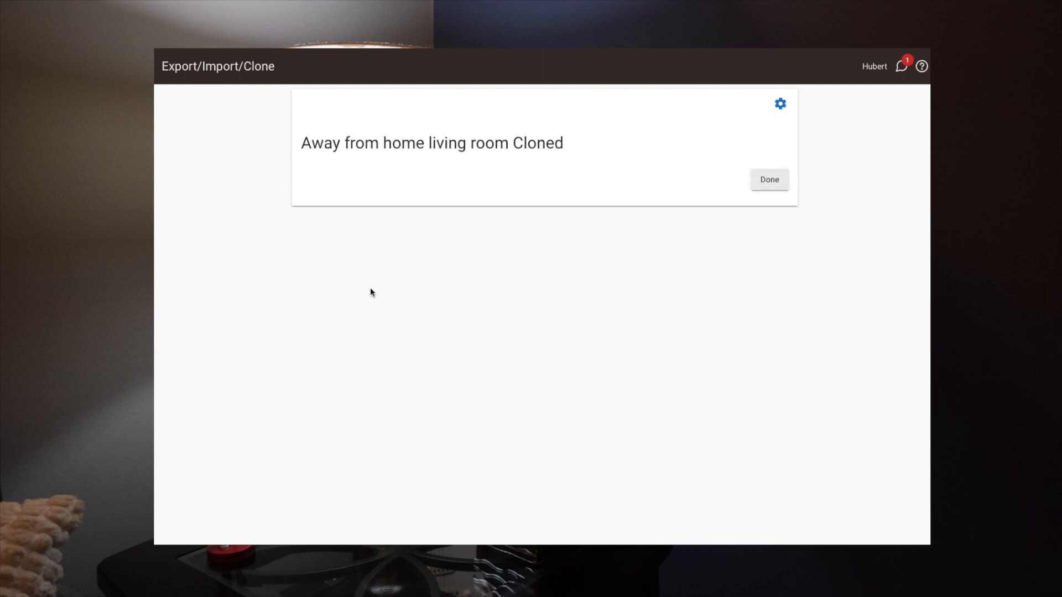
click(772, 183)
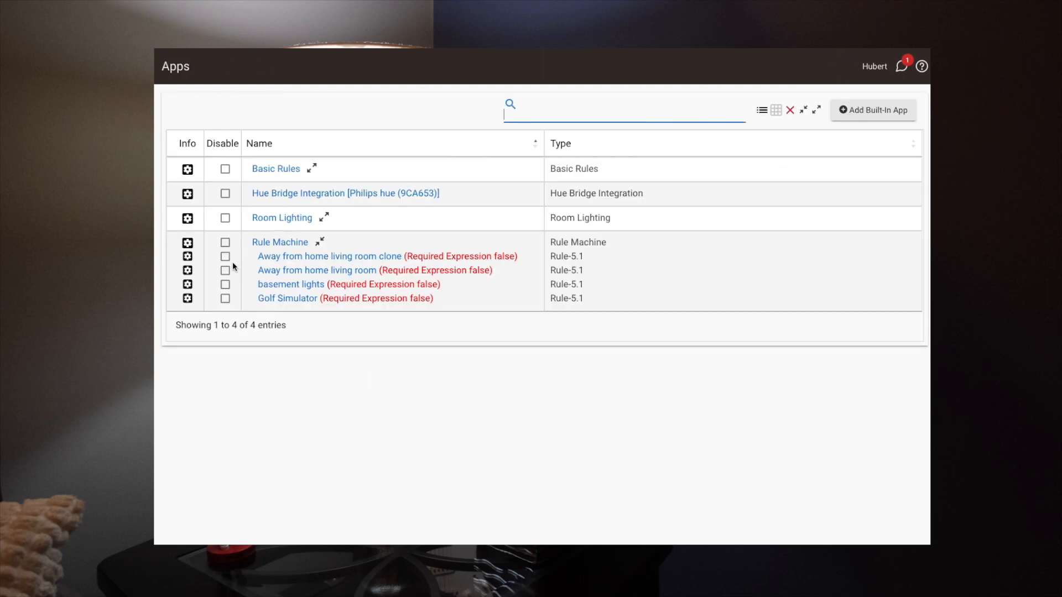
Open the cloned living room rule and rename it "Away from home Same Bedroom".
click(296, 257)
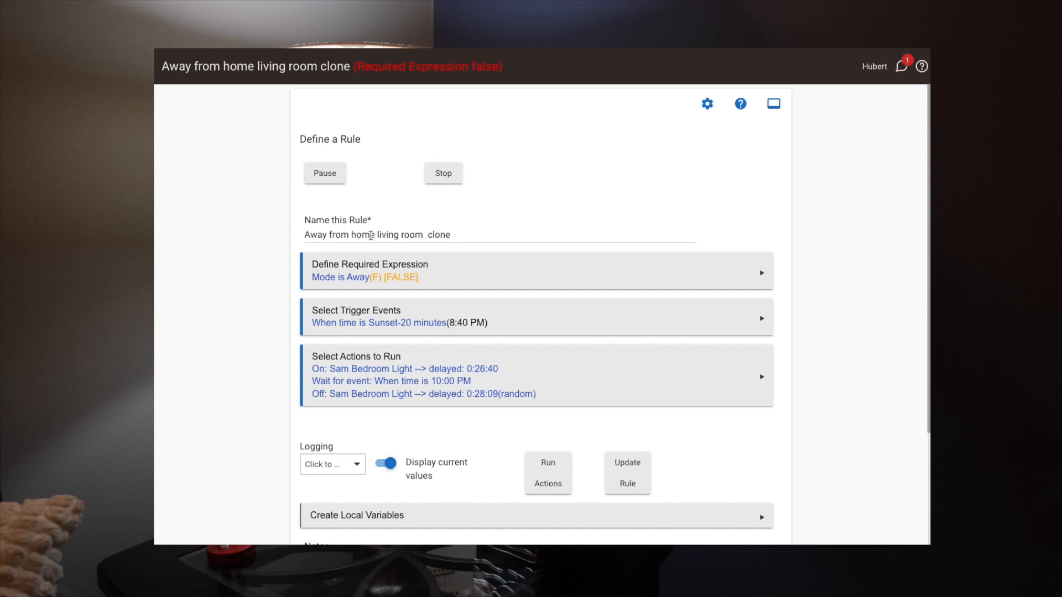
drag(377, 234, 449, 230)
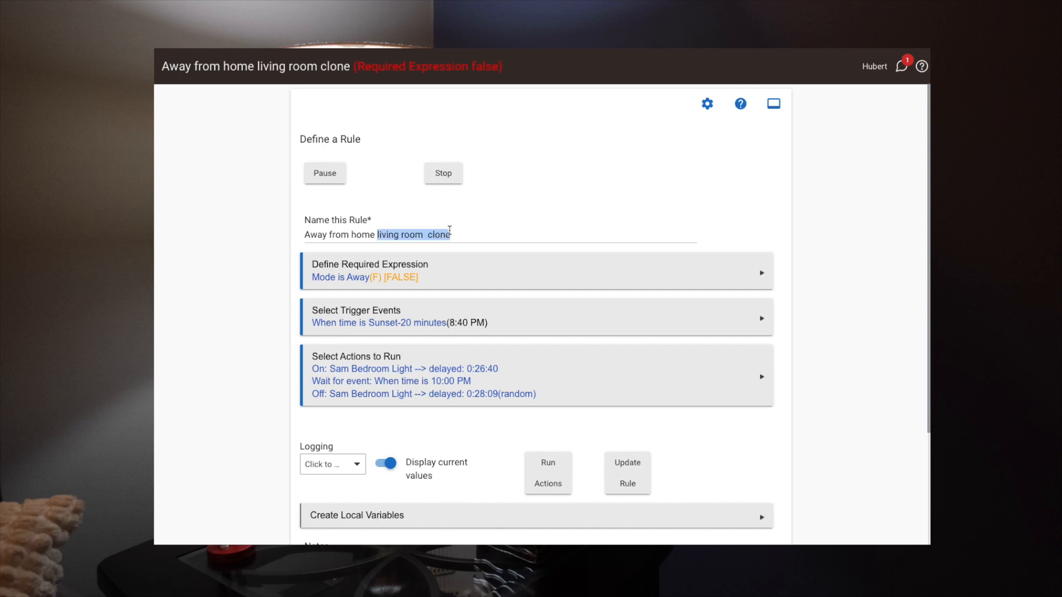
text(Same Bedroom)
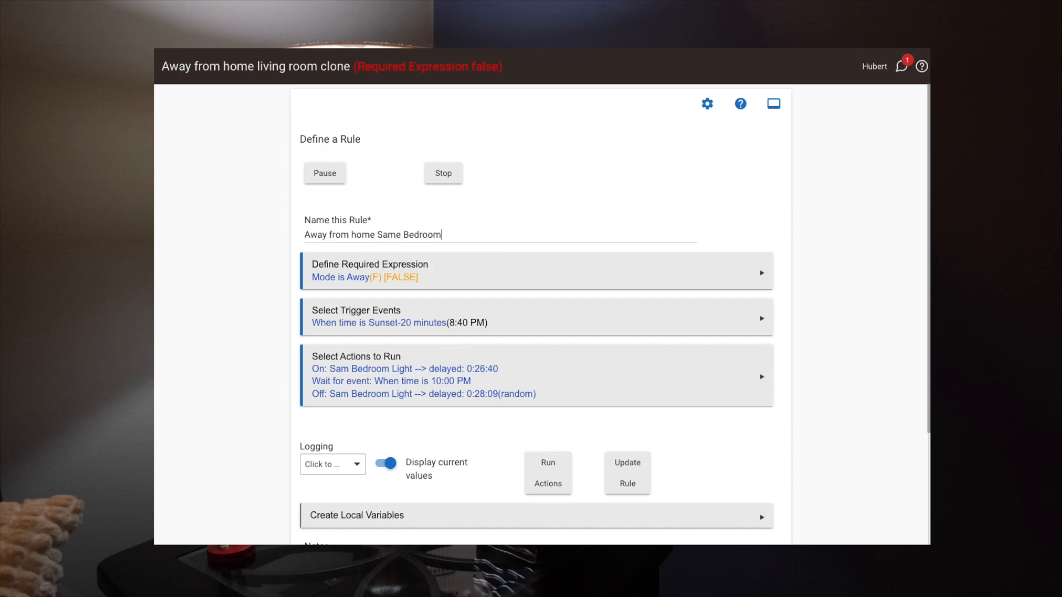
click(525, 255)
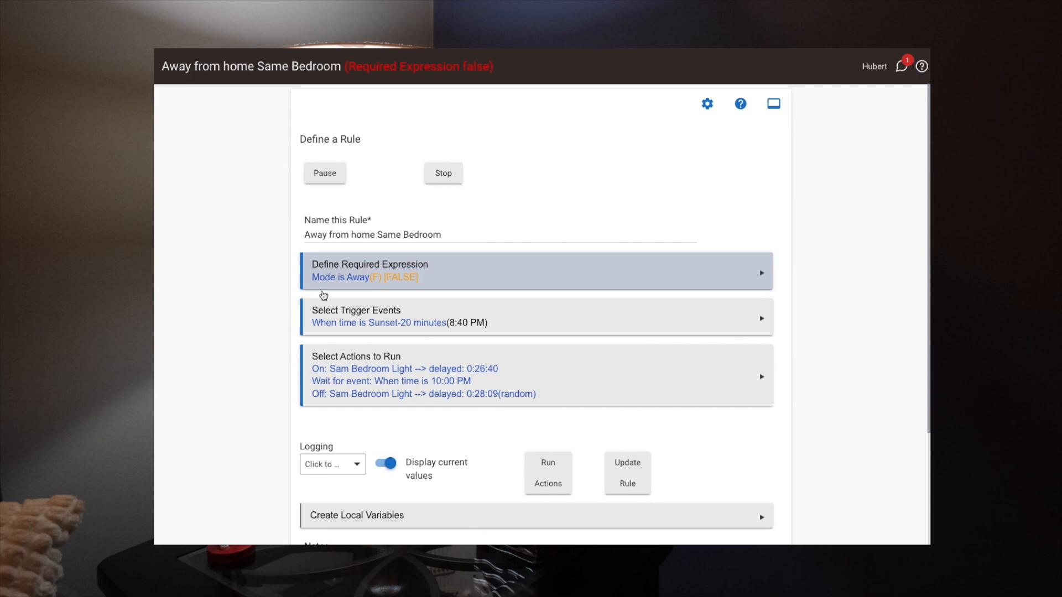
Change the rule's sunset trigger event to a specific time of 9:34 PM and finish the trigger events.
click(396, 325)
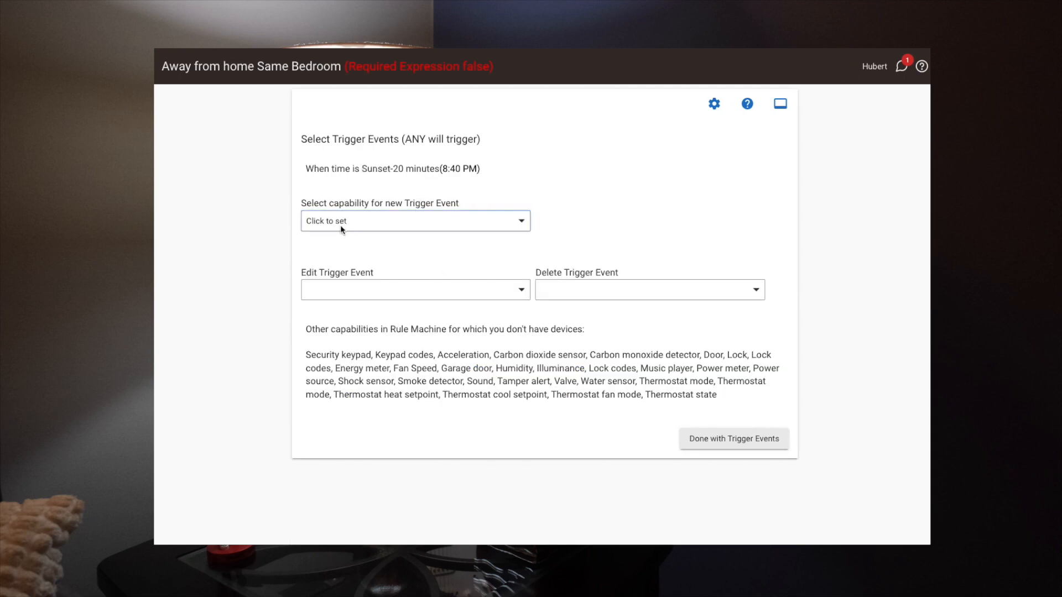
click(390, 292)
click(372, 313)
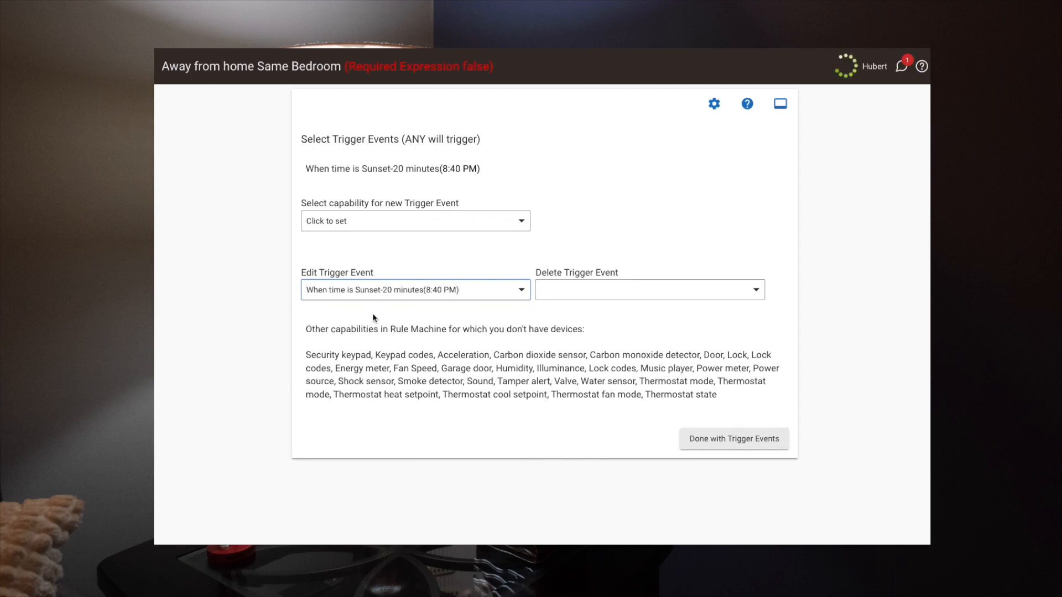
click(348, 228)
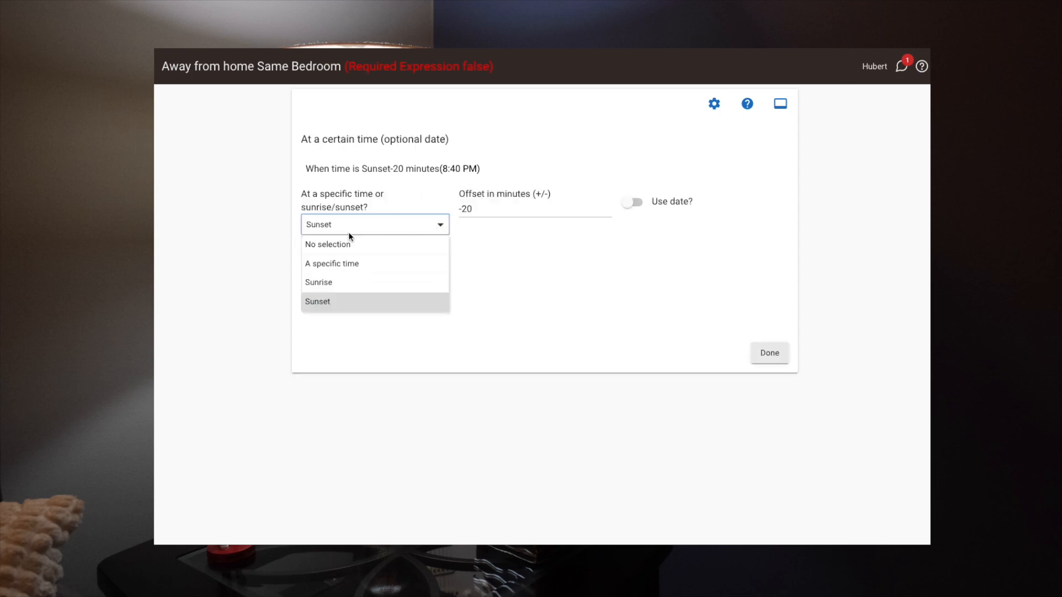
click(348, 265)
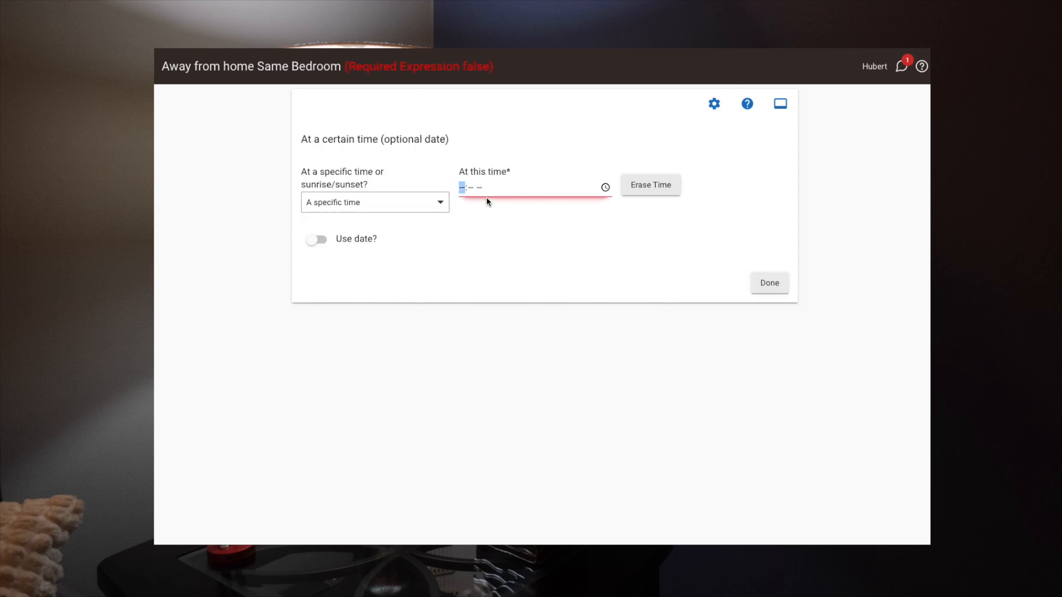
text(0934p)
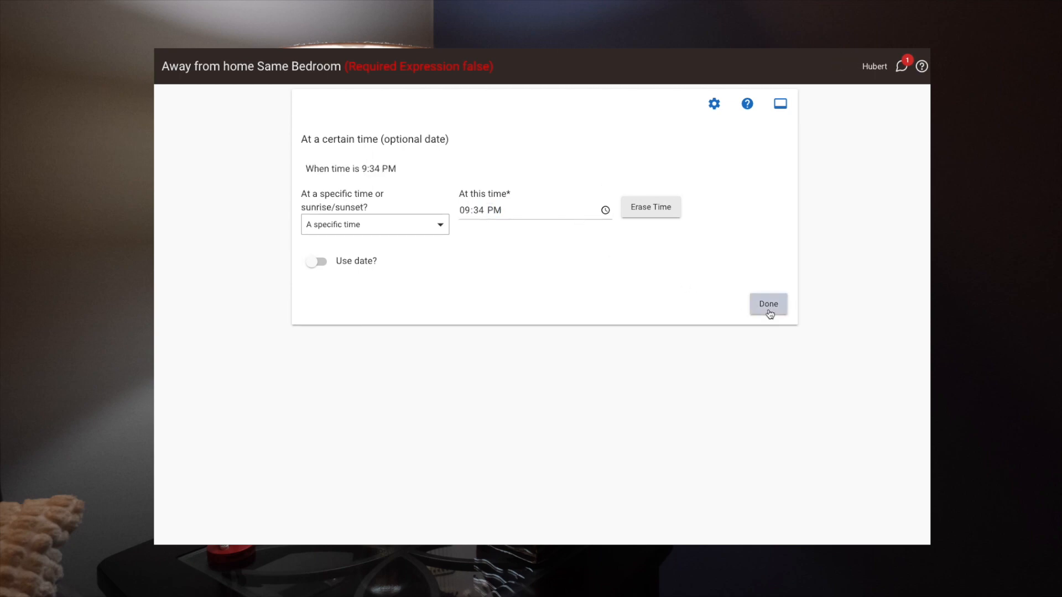
click(769, 304)
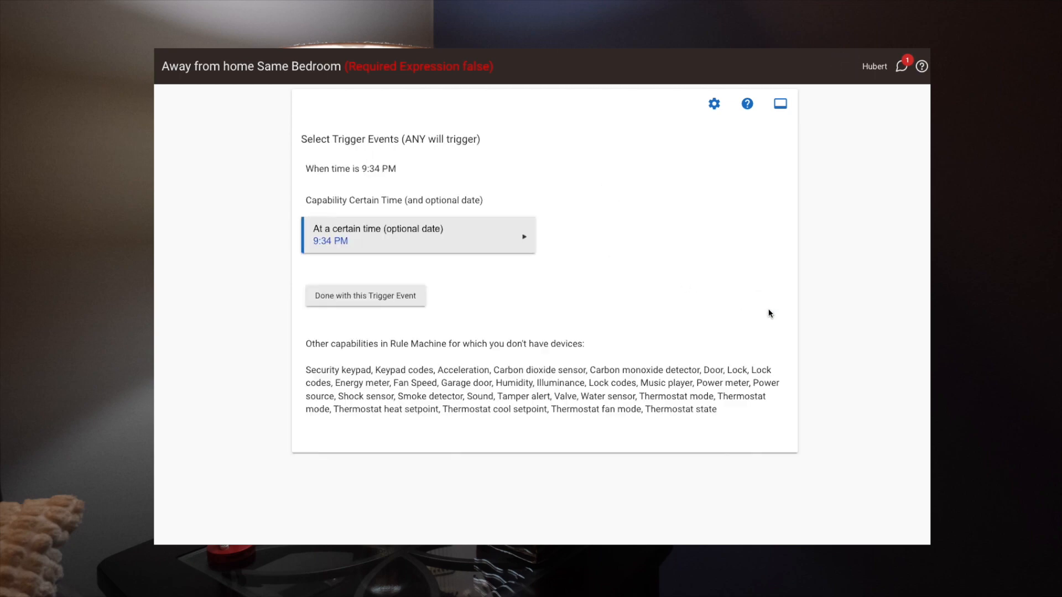
click(375, 298)
click(719, 437)
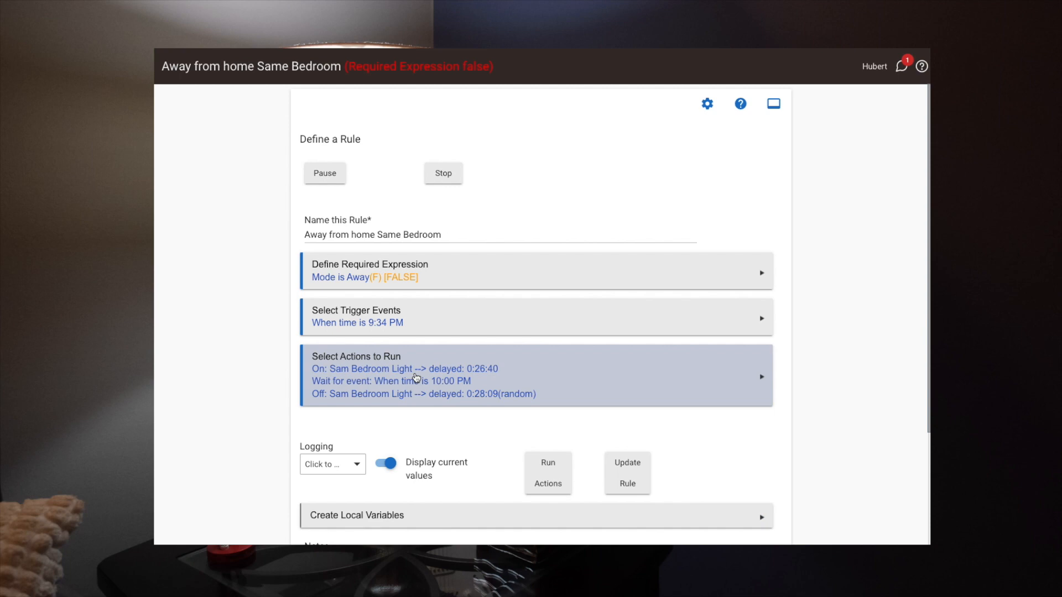
Edit the bedroom light's turn-on action to use a random delay of 2600 seconds and finish editing it.
click(416, 378)
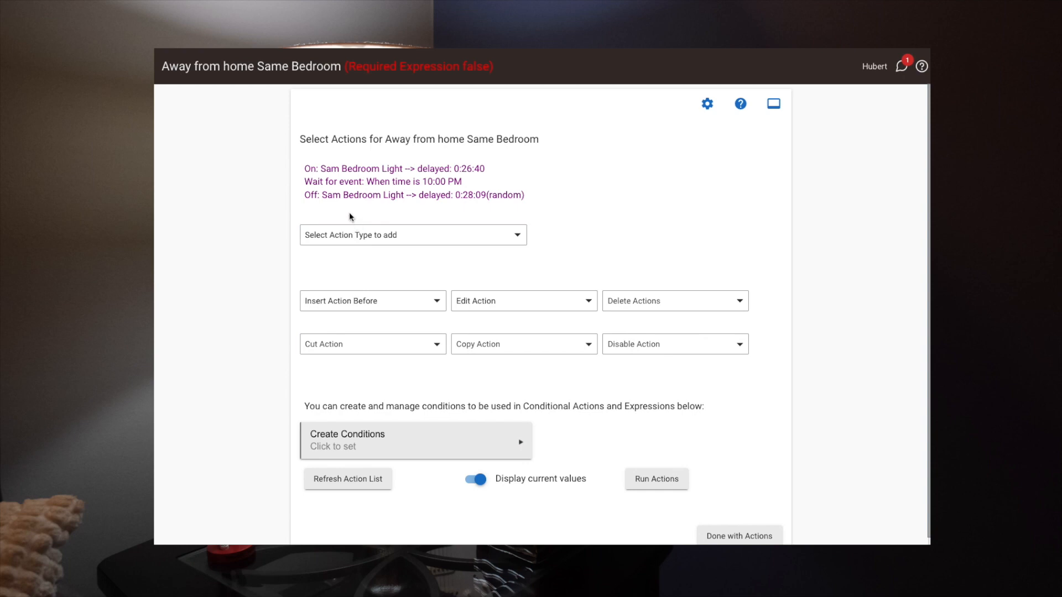
click(524, 306)
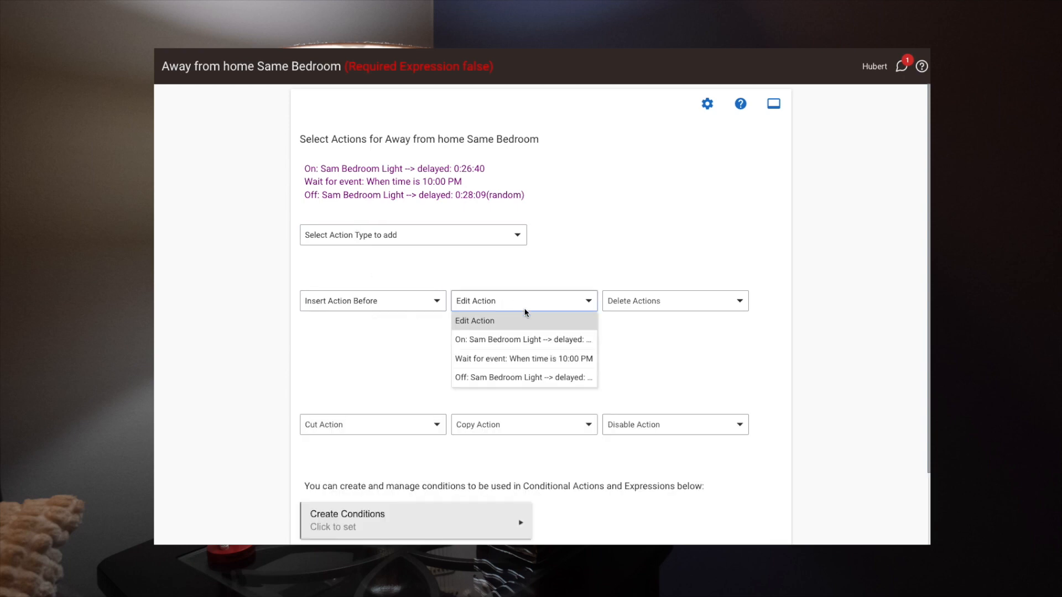
click(523, 344)
double_click(473, 338)
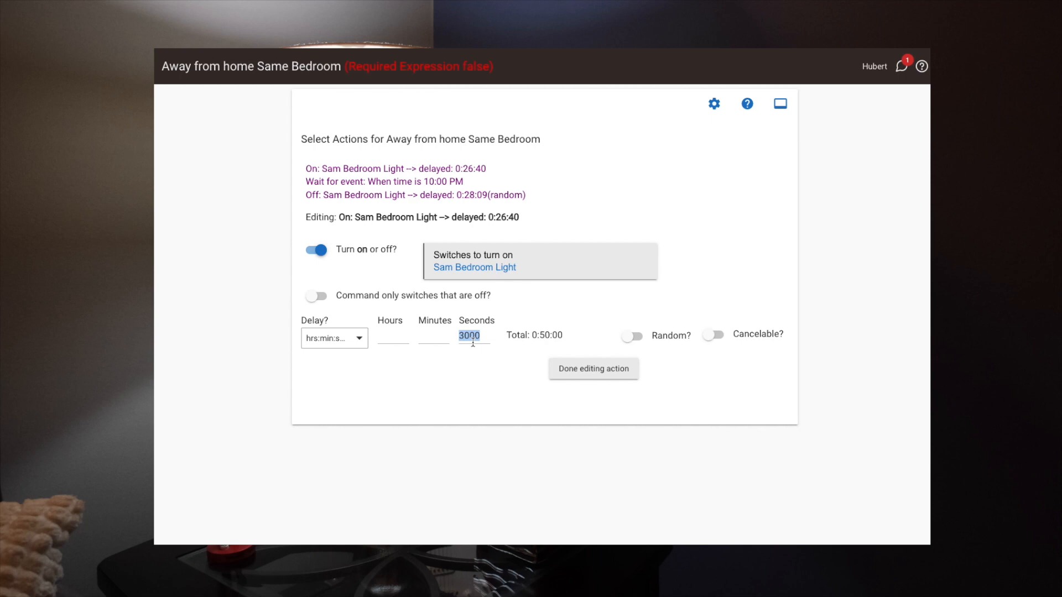
text(2600)
click(573, 373)
click(633, 336)
click(586, 370)
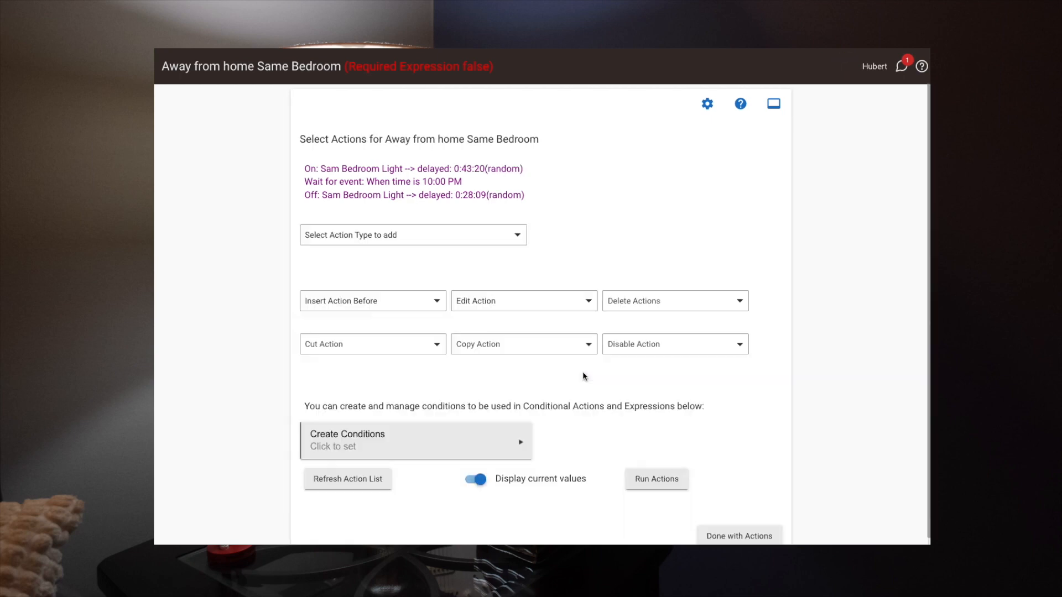
Set the wait event's specific time to 10:44 PM and finish the wait events.
click(498, 301)
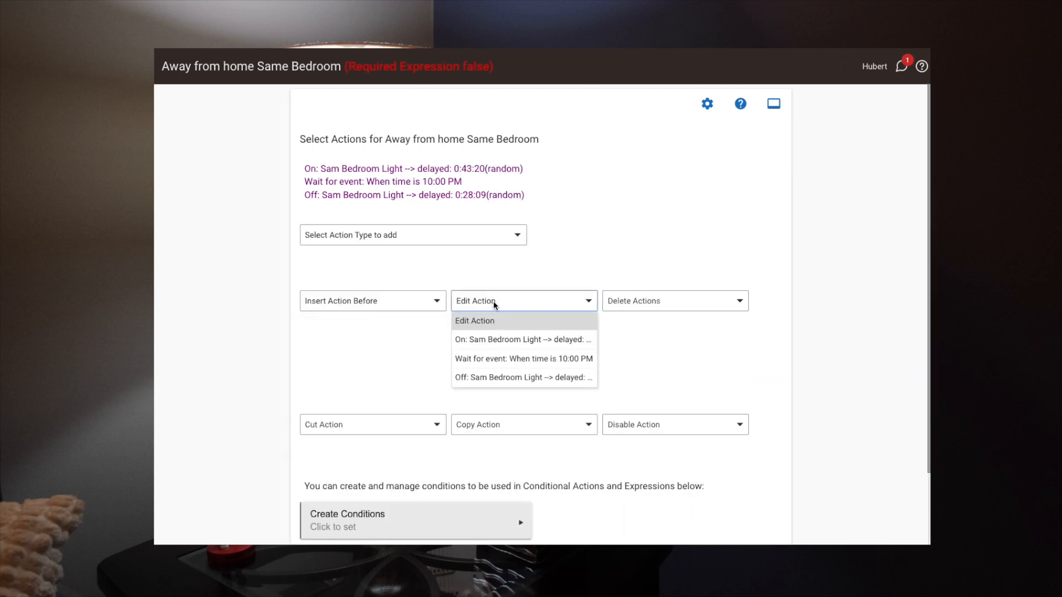
click(501, 360)
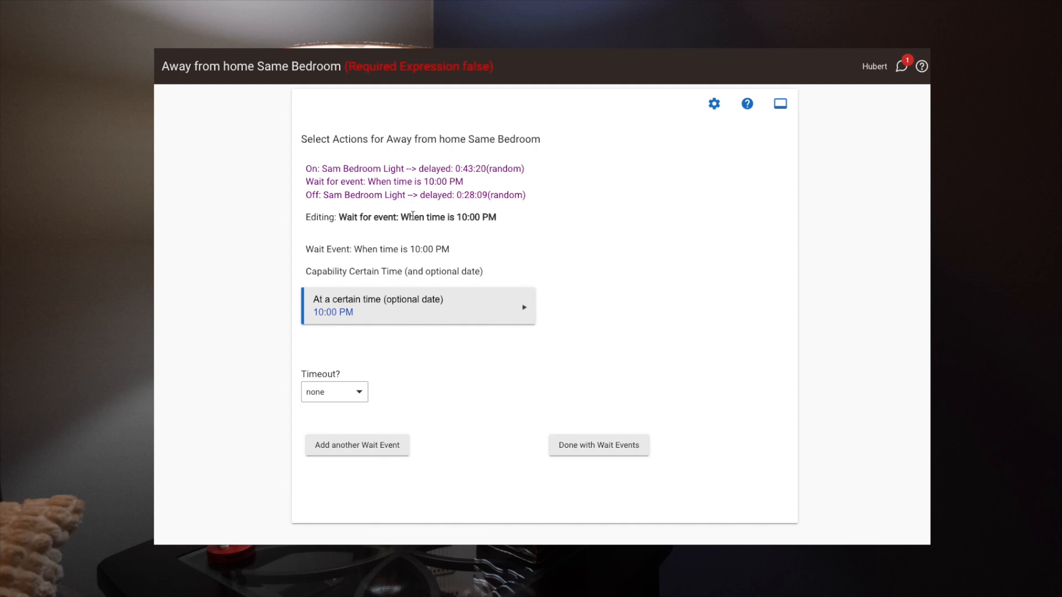
click(375, 305)
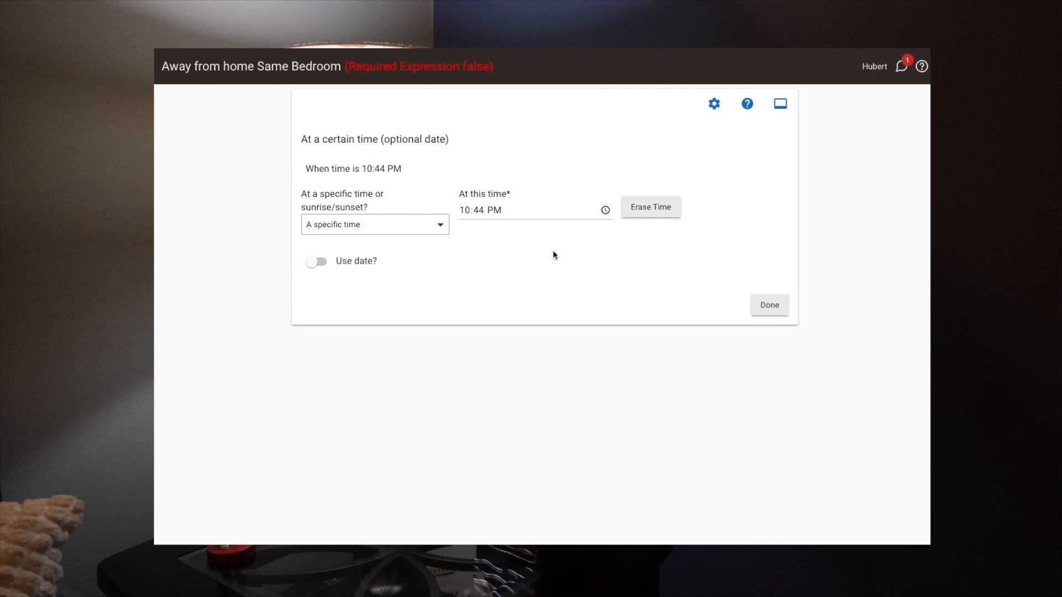
click(770, 306)
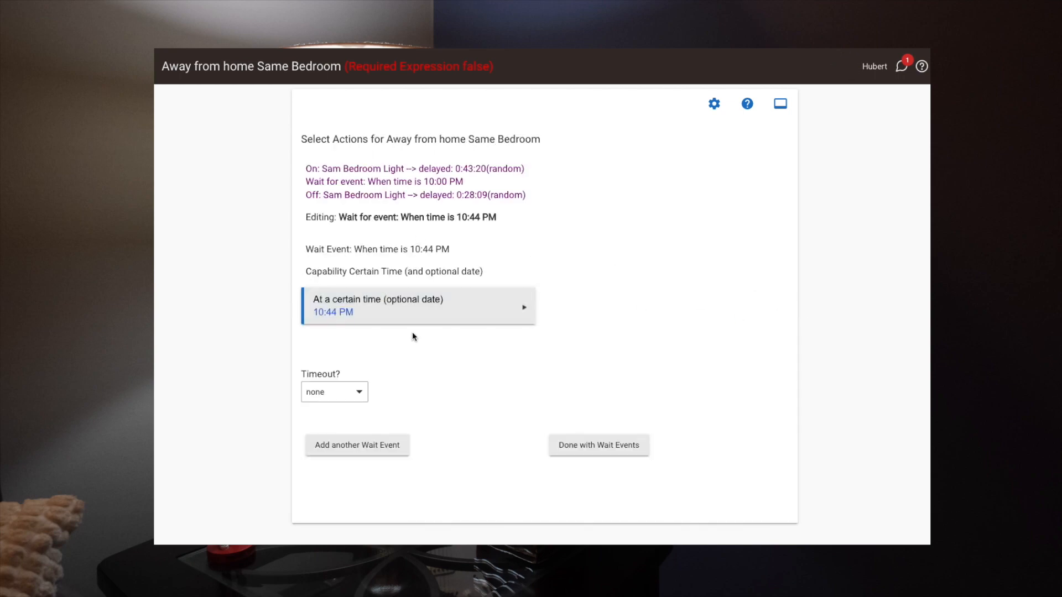
click(589, 448)
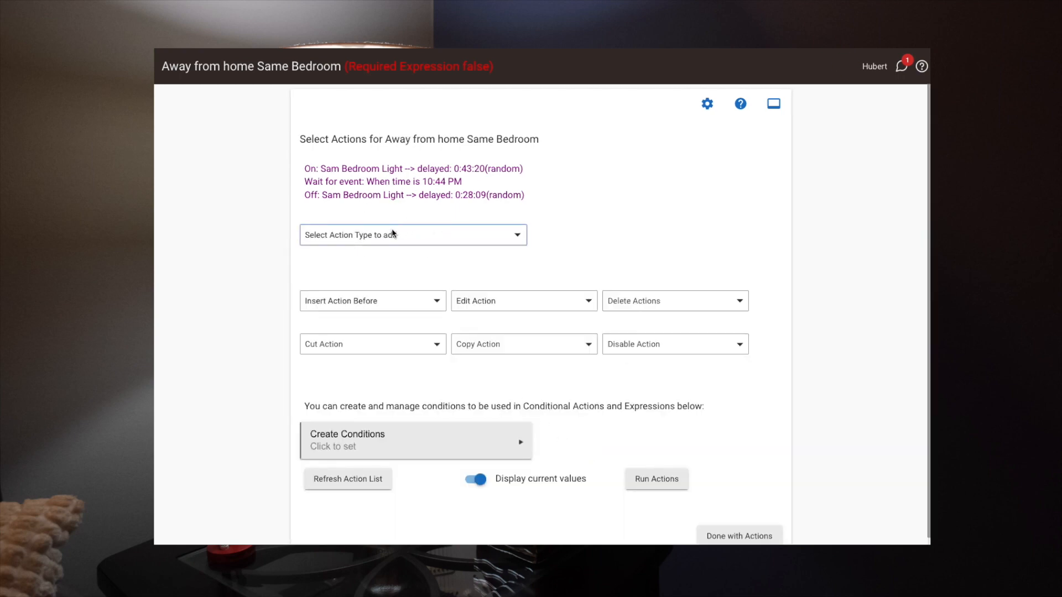
Set the bedroom light's turn-off delay to 4000 seconds, then finish the action and the rule's action list.
click(519, 301)
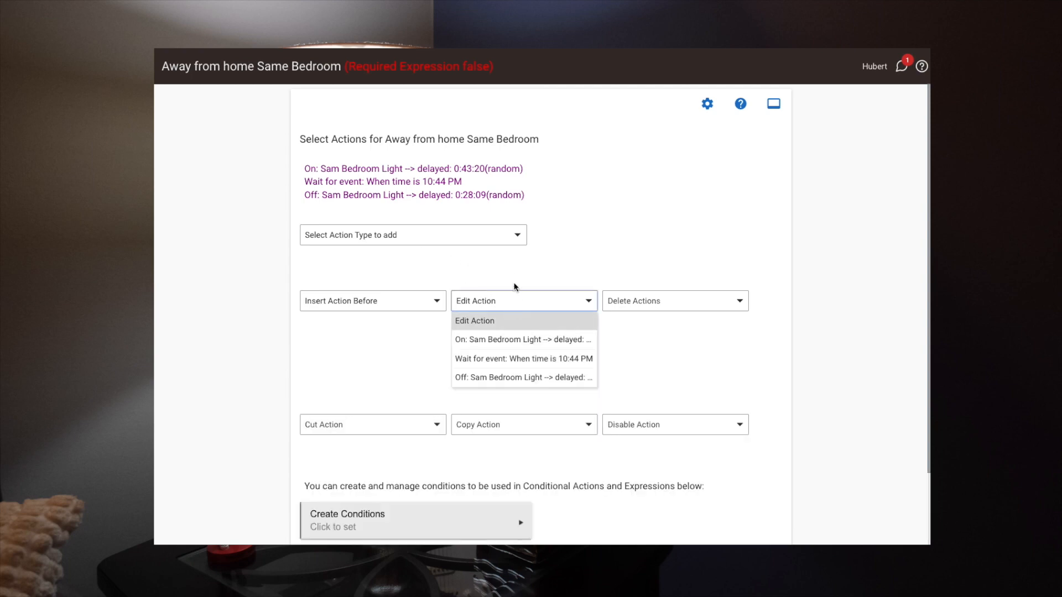
click(532, 380)
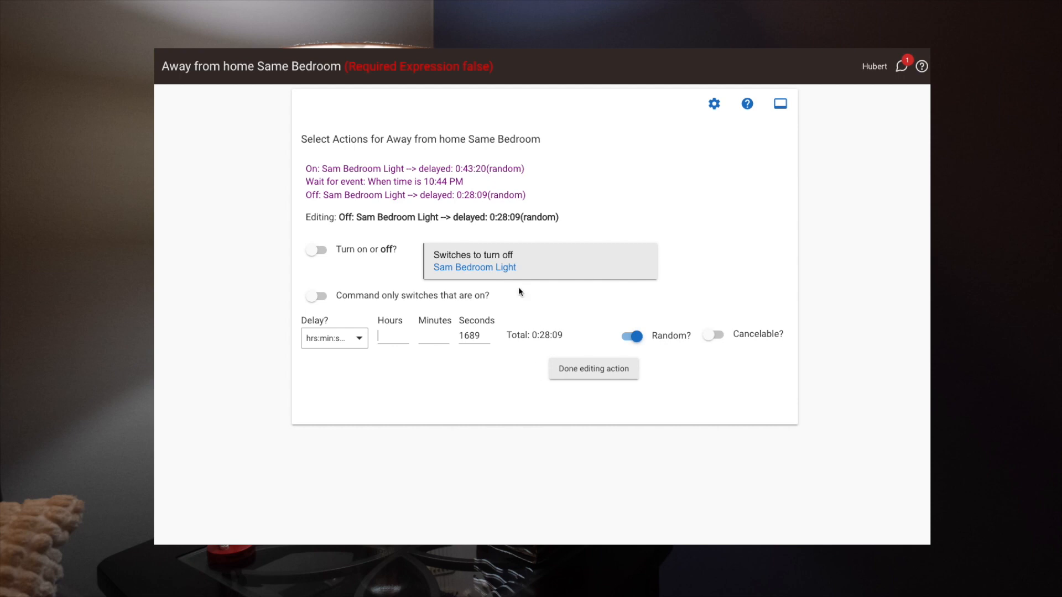
double_click(481, 338)
text(4000)
click(589, 371)
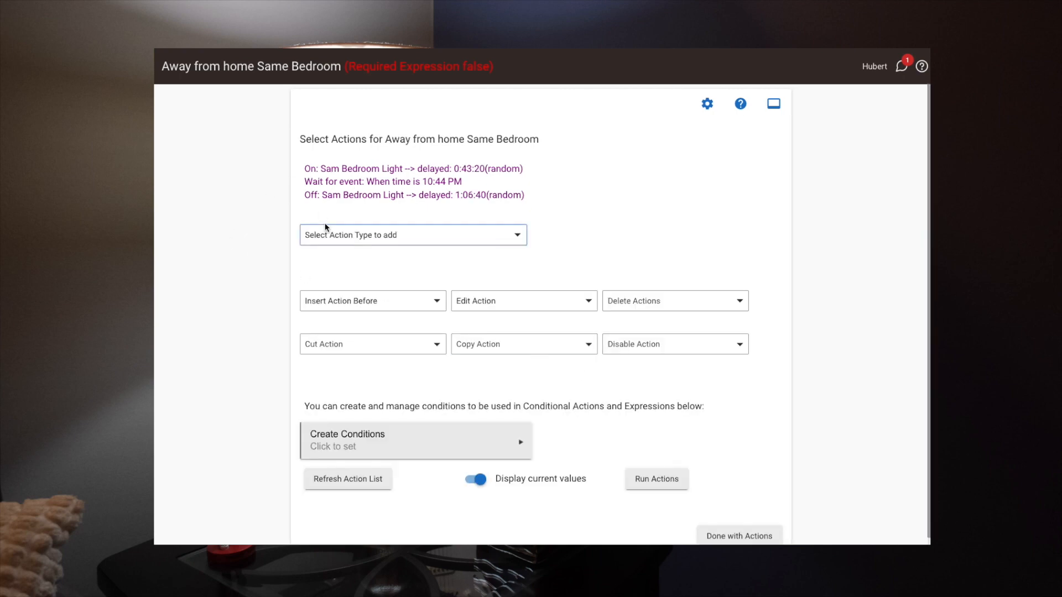
click(733, 535)
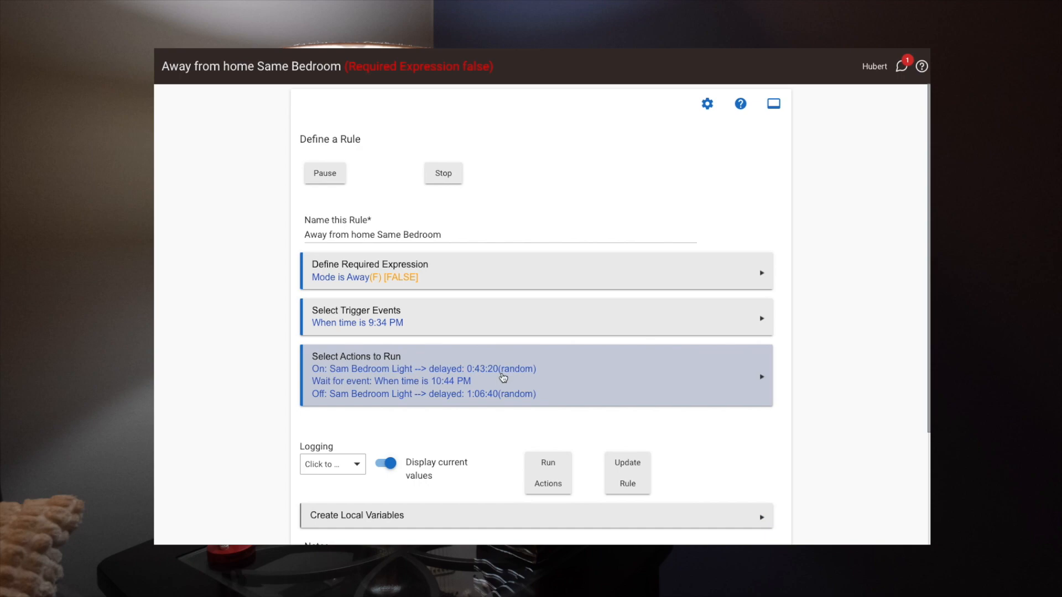
scroll(517, 401, down, 3)
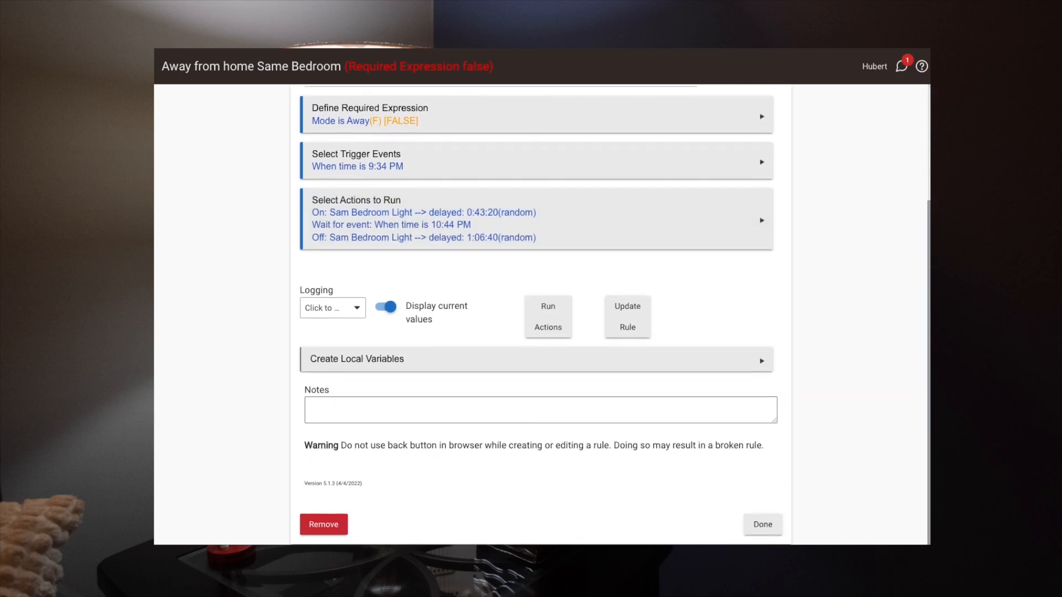